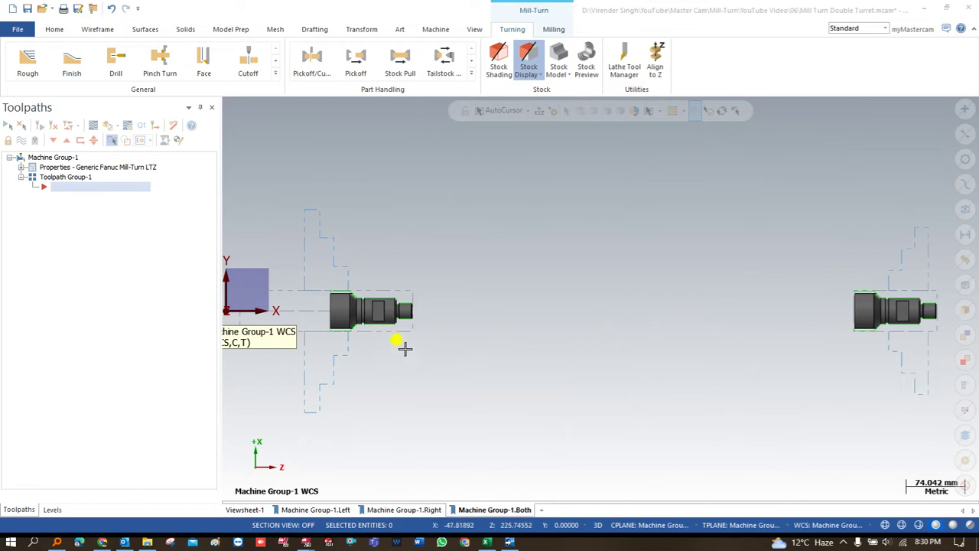
scroll(405, 349, up, 1)
scroll(524, 328, down, 1)
scroll(547, 322, up, 1)
scroll(505, 319, down, 1)
scroll(658, 316, up, 1)
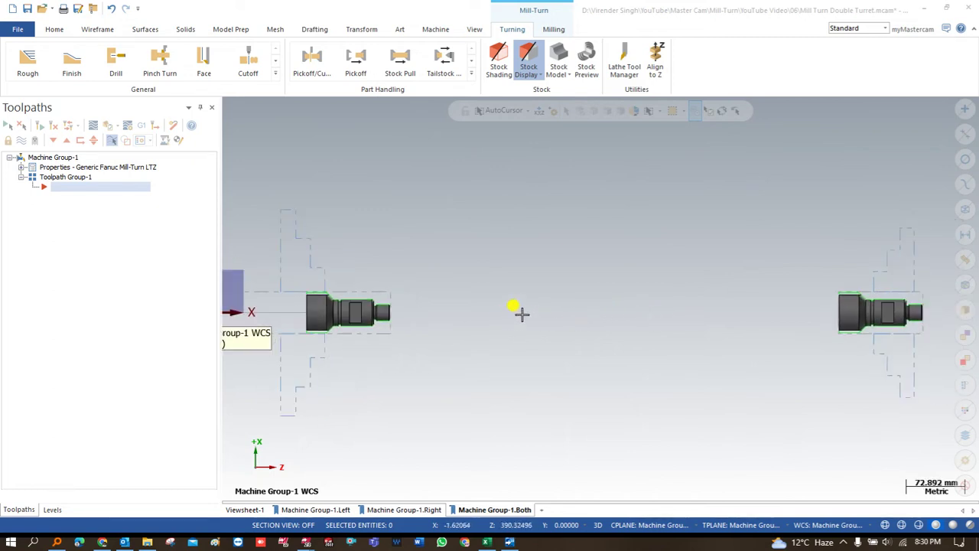
scroll(348, 310, up, 3)
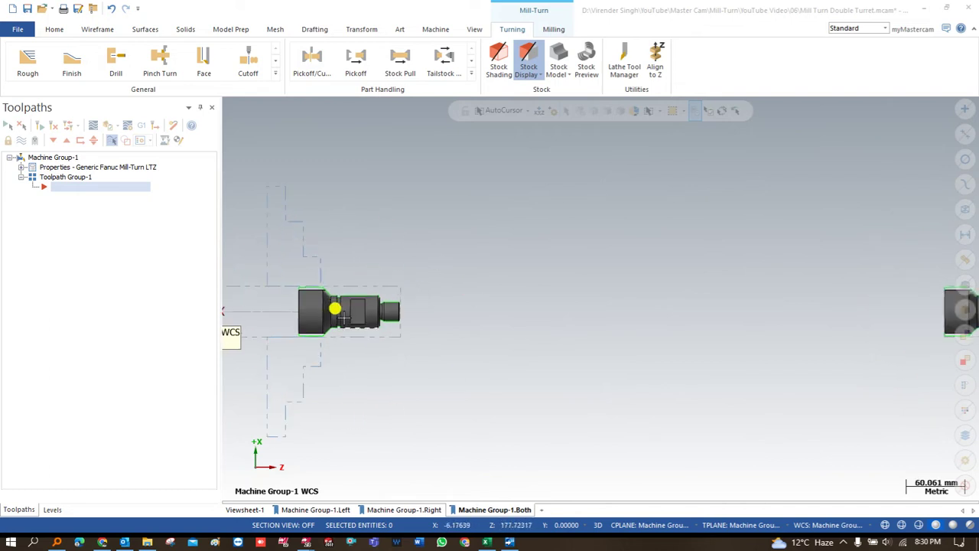
middle_drag(343, 329, 346, 266)
right_click(352, 252)
click(373, 316)
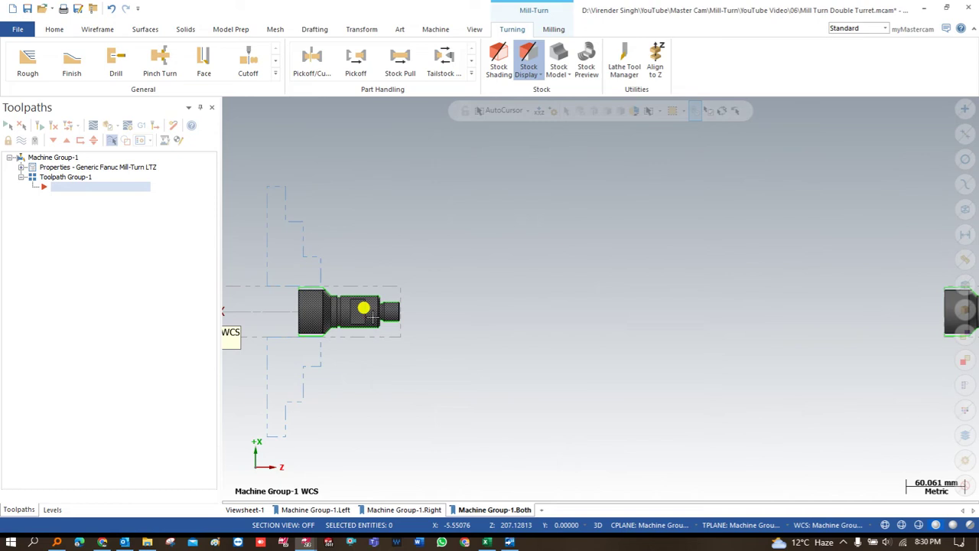
scroll(334, 335, up, 2)
middle_drag(335, 337, 319, 221)
scroll(319, 221, up, 2)
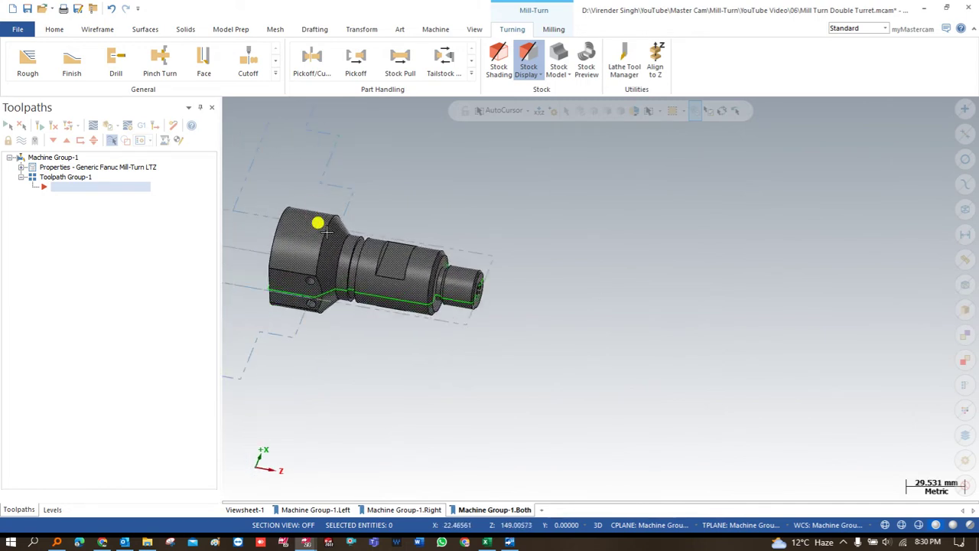
Start a facing toolpath on the Lower Left axis combination, with the view reset to top.
click(275, 77)
click(202, 68)
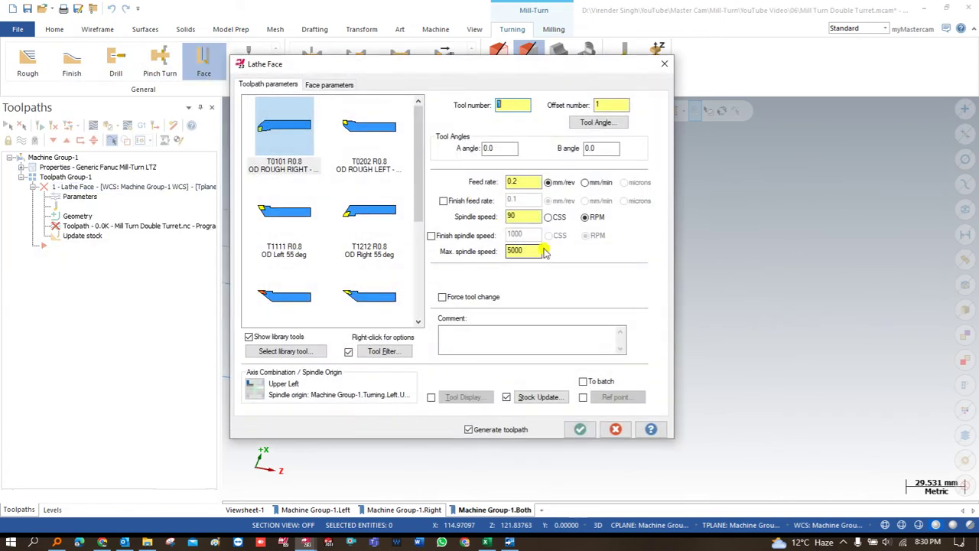
right_click(698, 235)
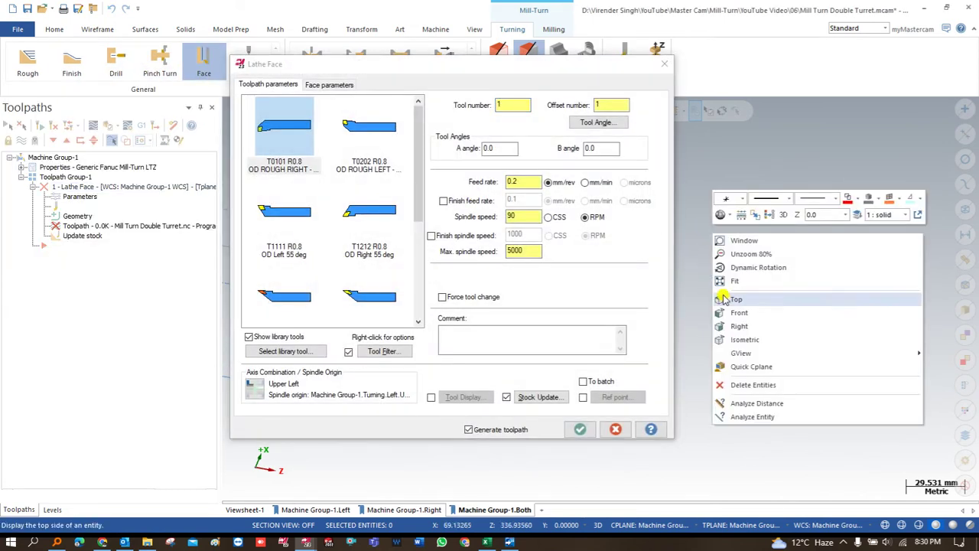
click(719, 297)
click(255, 389)
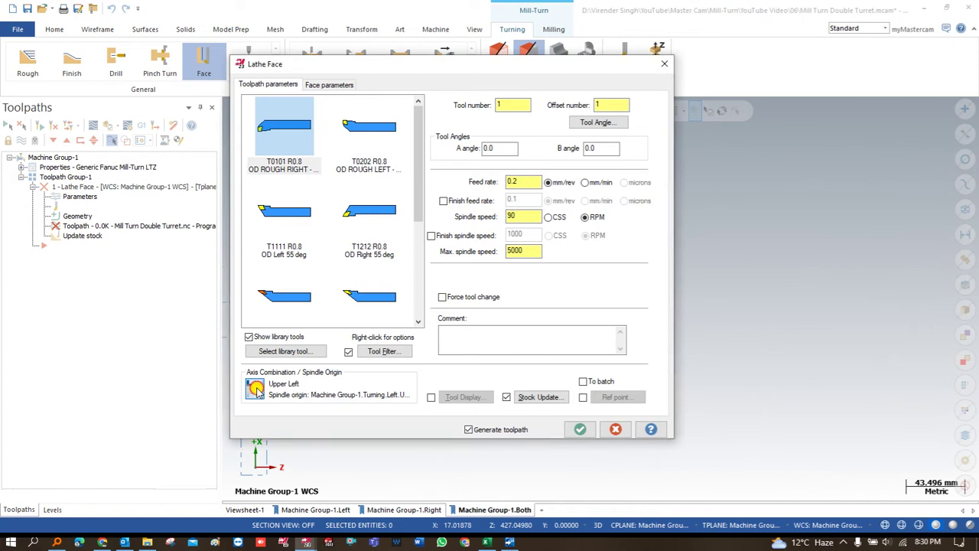
click(95, 243)
click(433, 359)
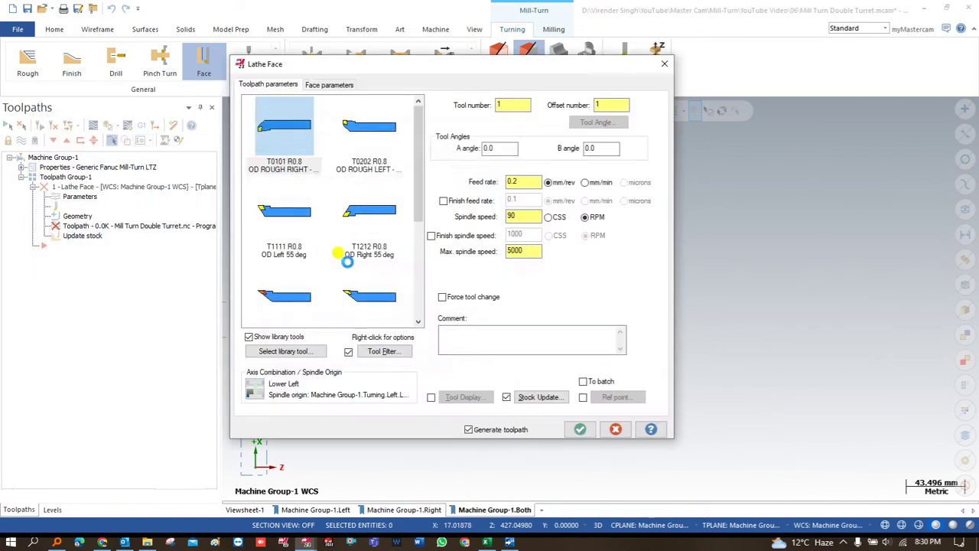
Pick the 80° OD rough-left tool and set matching approach and retract reference points.
click(369, 208)
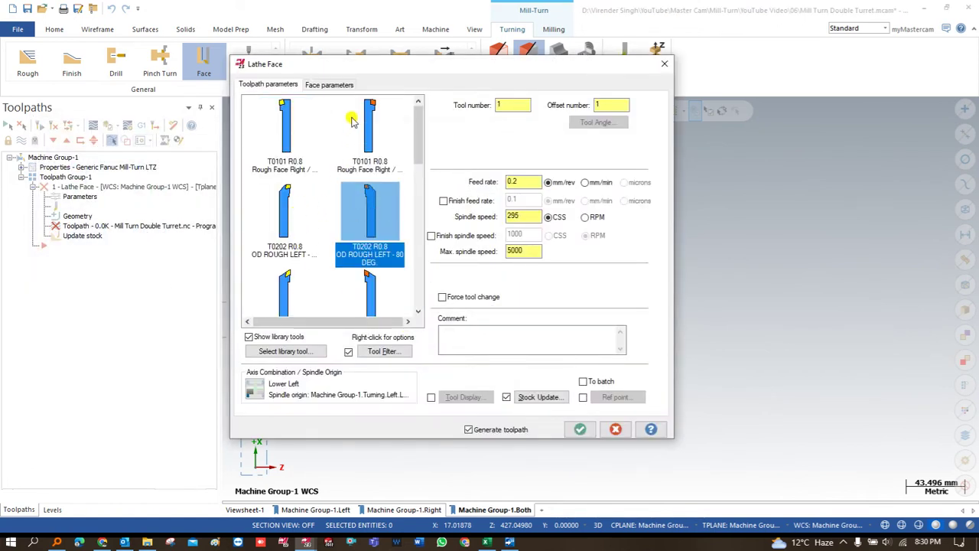
click(583, 396)
click(616, 397)
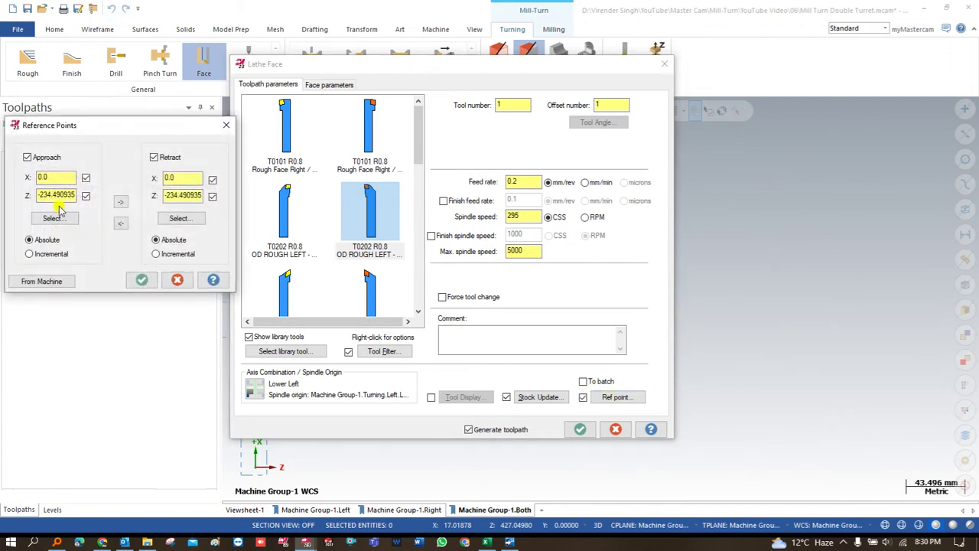
click(51, 216)
click(440, 357)
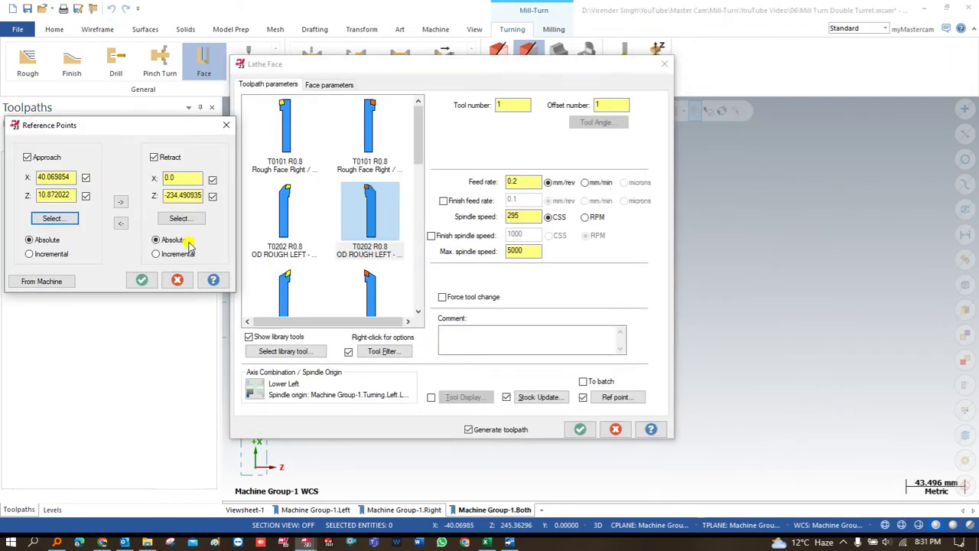
click(121, 202)
click(141, 280)
Set facing rough stepover 1.0 and overcut 1.0, then generate the toolpath.
click(313, 84)
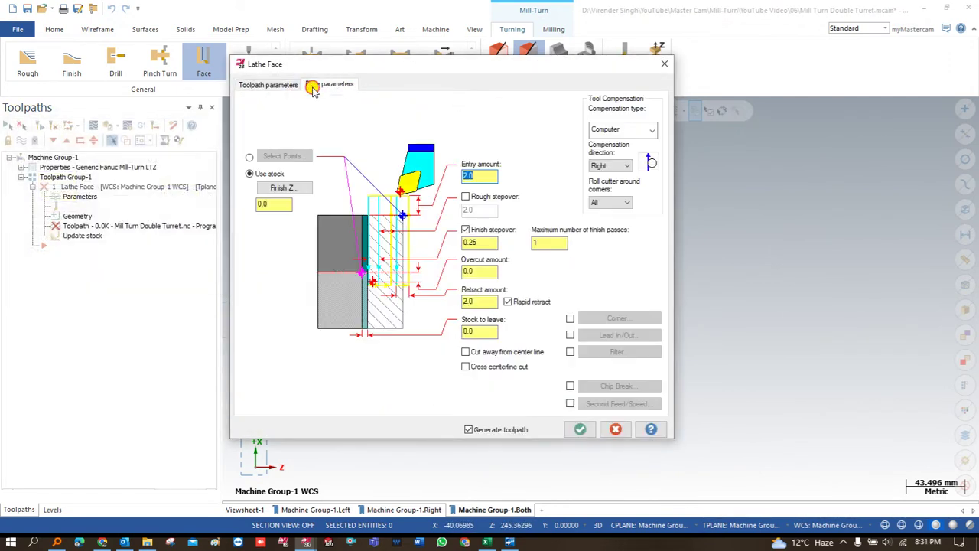
click(465, 197)
click(479, 210)
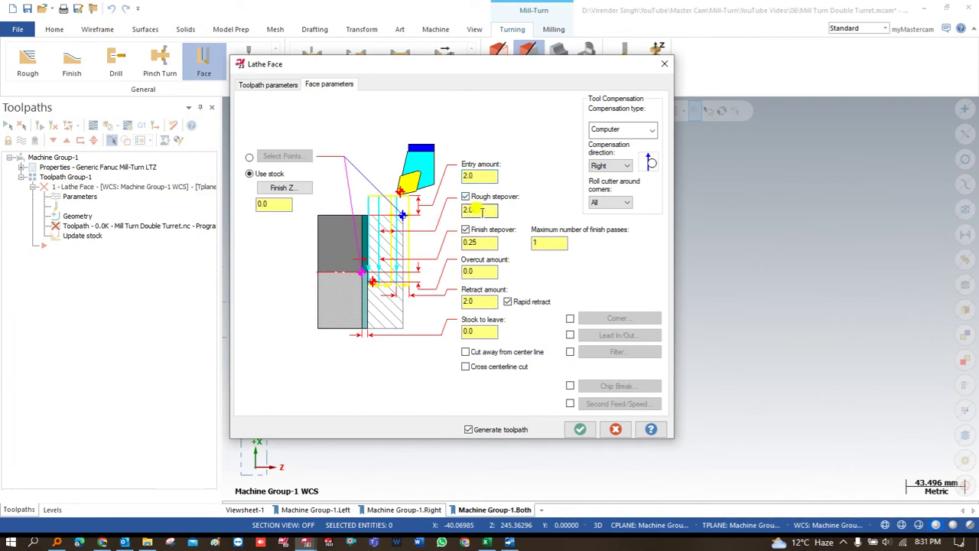
text(1)
click(478, 271)
text(1)
click(462, 302)
click(580, 429)
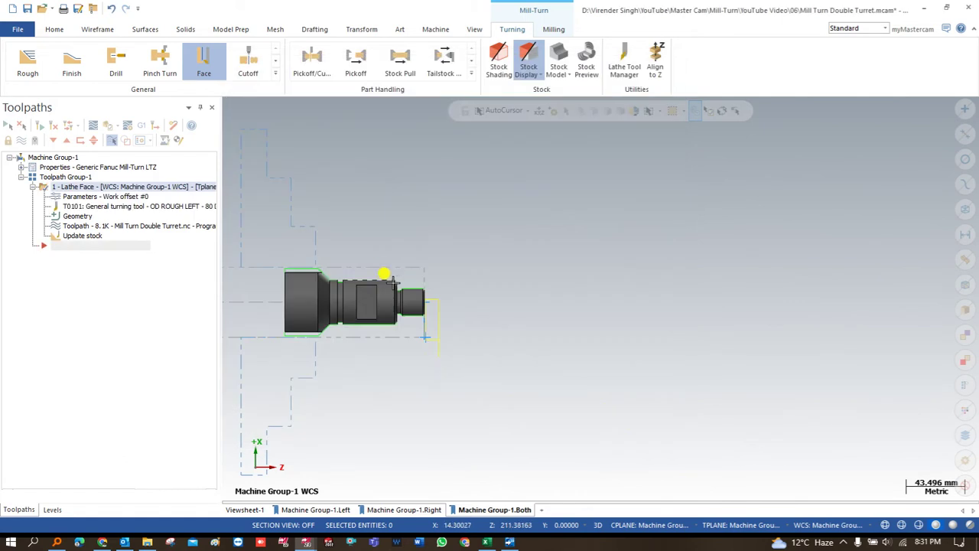
Start a roughing toolpath chaining the outer profile from the right end to the left chamfer.
scroll(359, 294, up, 2)
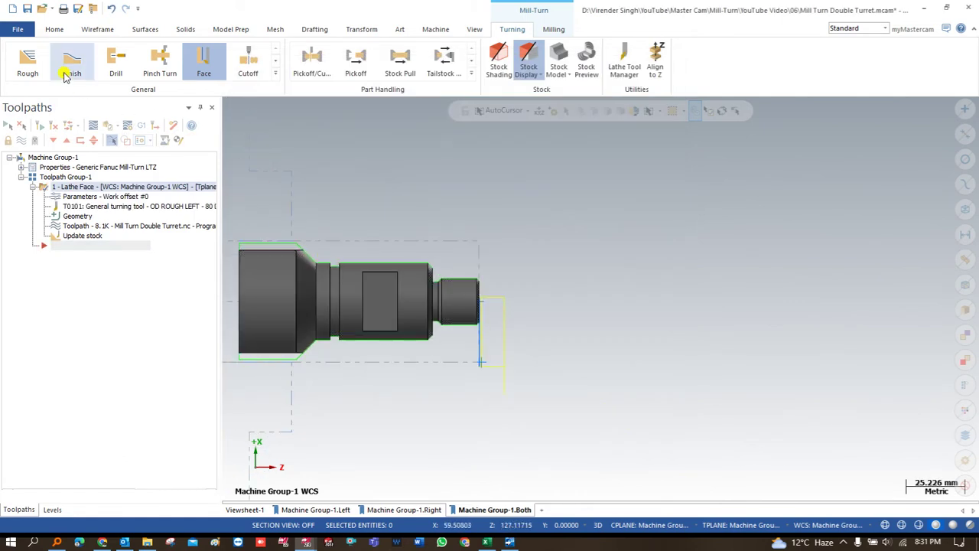
click(27, 61)
scroll(463, 306, up, 4)
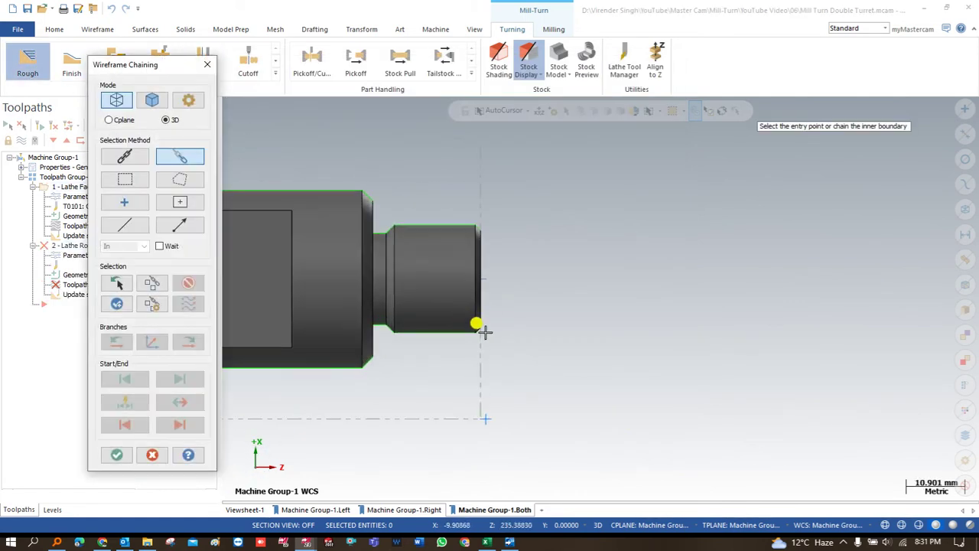
click(478, 327)
scroll(667, 309, down, 3)
click(321, 349)
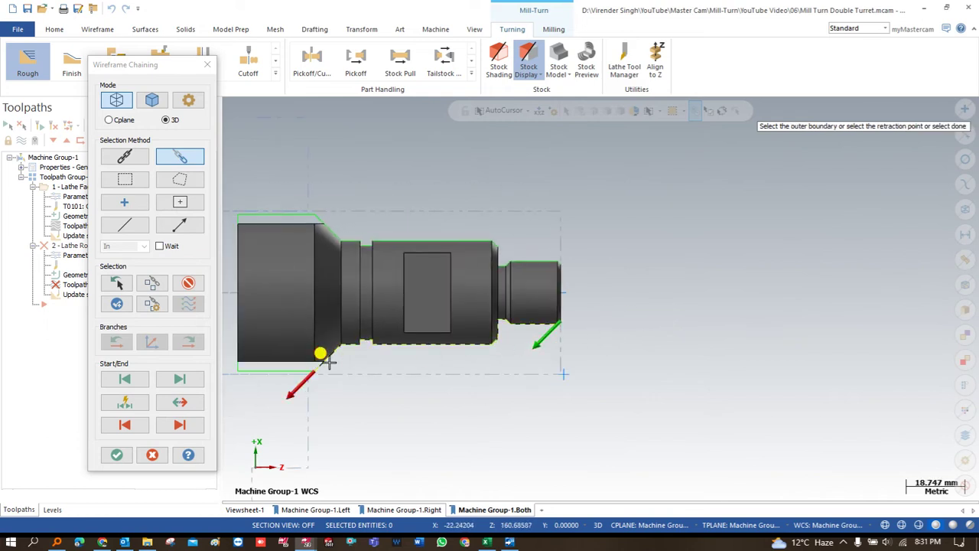
click(117, 454)
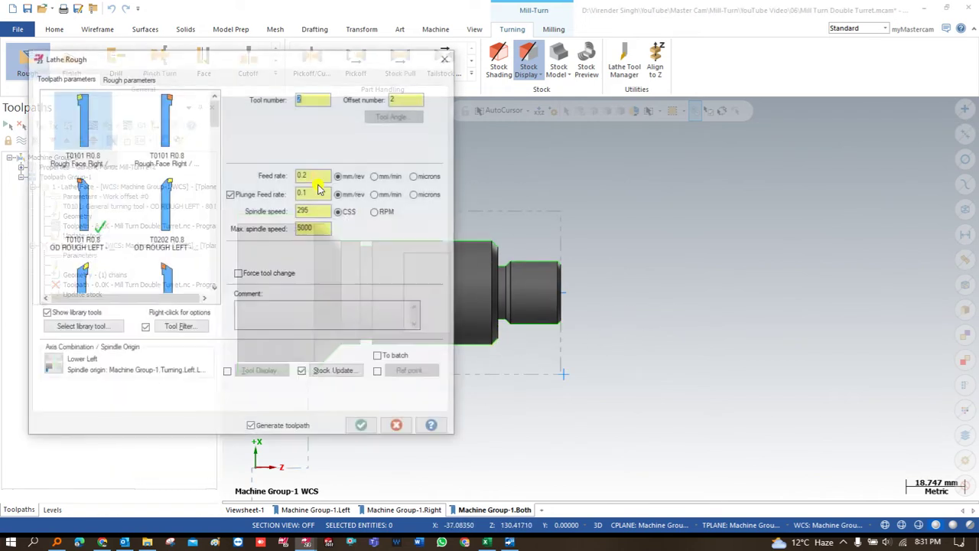
Choose T0101 OD ROUGH LEFT 80° and set matching approach and retract reference points.
click(88, 202)
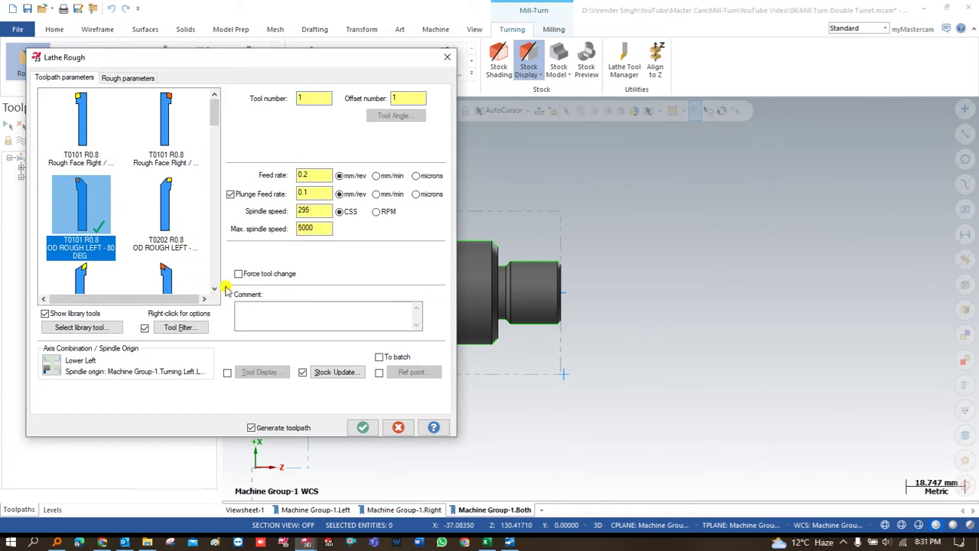
click(378, 372)
click(412, 372)
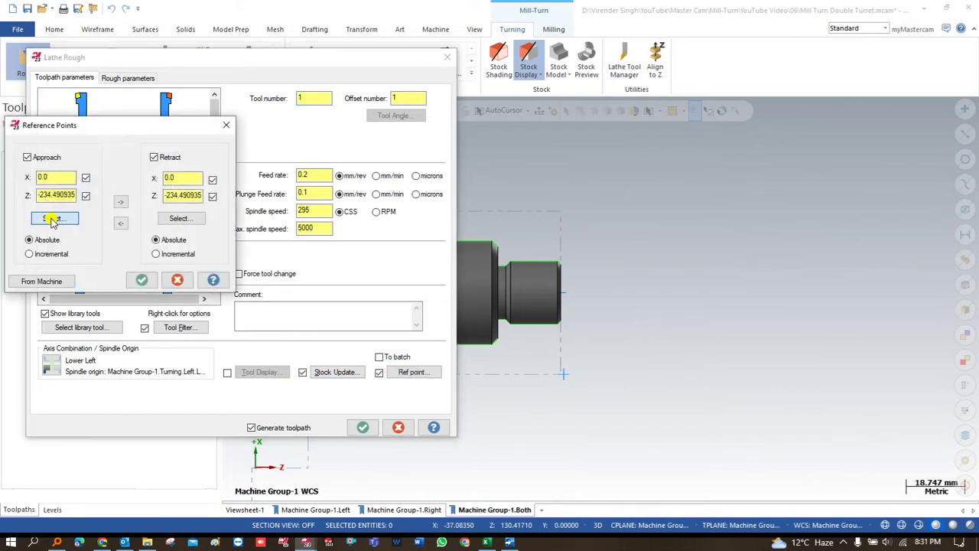
click(48, 221)
click(575, 376)
click(121, 201)
click(142, 277)
Set depth of cut 1.0 and 'Use stock for outer boundary', then generate the roughing toolpath.
click(128, 77)
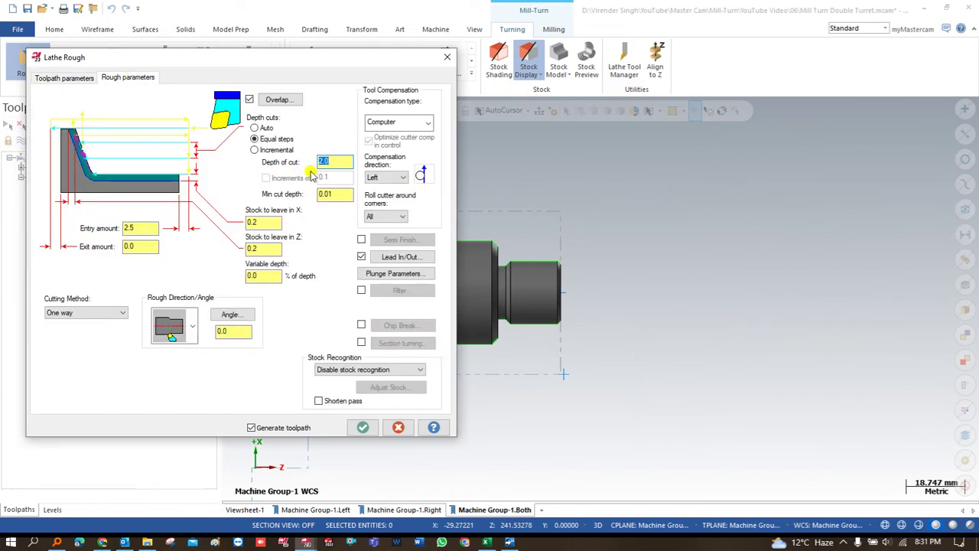
text(1.0)
click(336, 369)
click(336, 389)
click(363, 427)
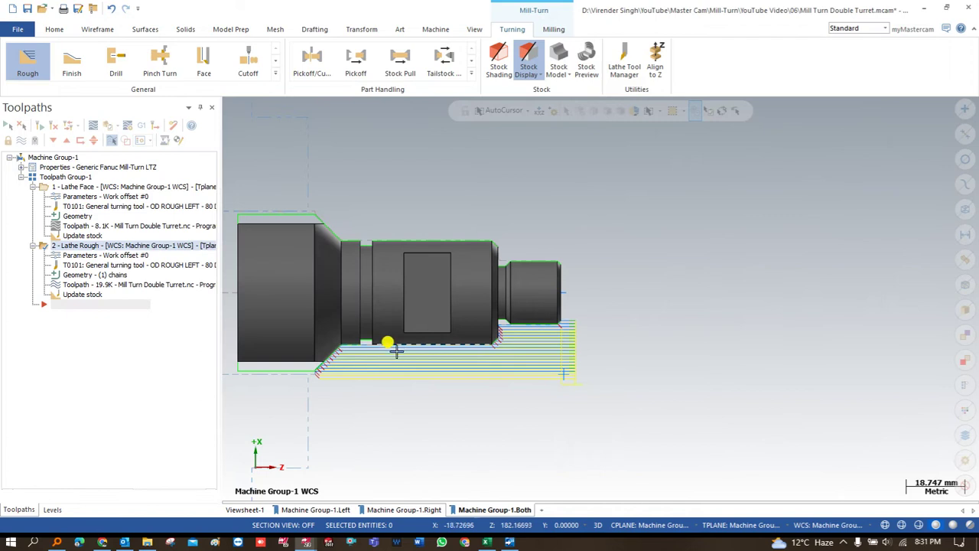
Start a finishing toolpath chaining the contour to the left chamfer.
scroll(391, 341, up, 1)
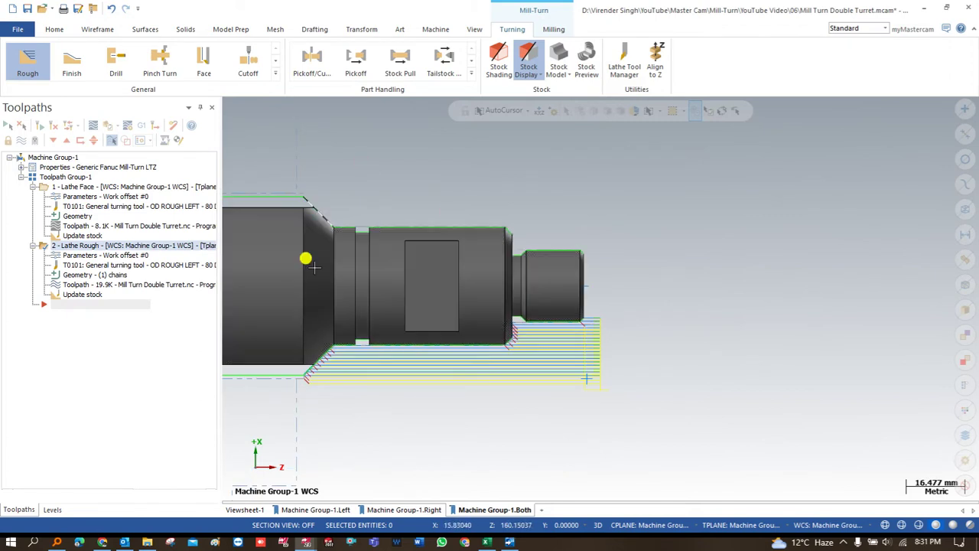
click(72, 61)
scroll(580, 243, up, 3)
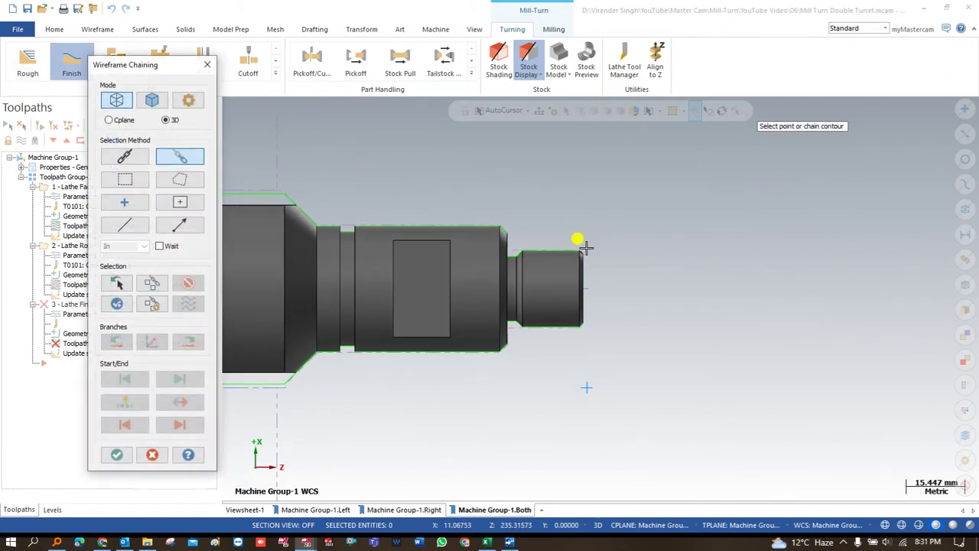
scroll(431, 234, down, 2)
scroll(372, 201, up, 2)
click(372, 202)
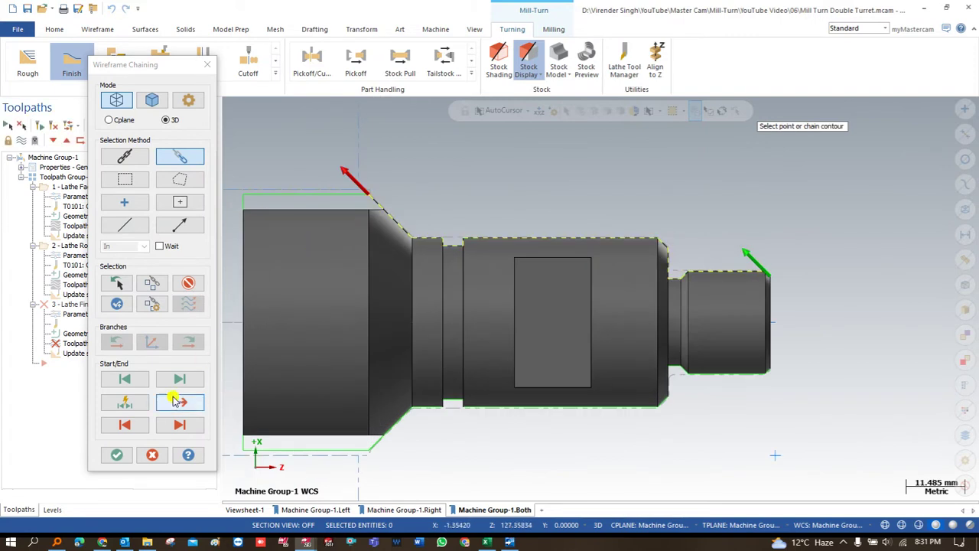
click(116, 455)
Set the axis combination to Upper Left and tool angle B to 90°.
scroll(159, 245, down, 1)
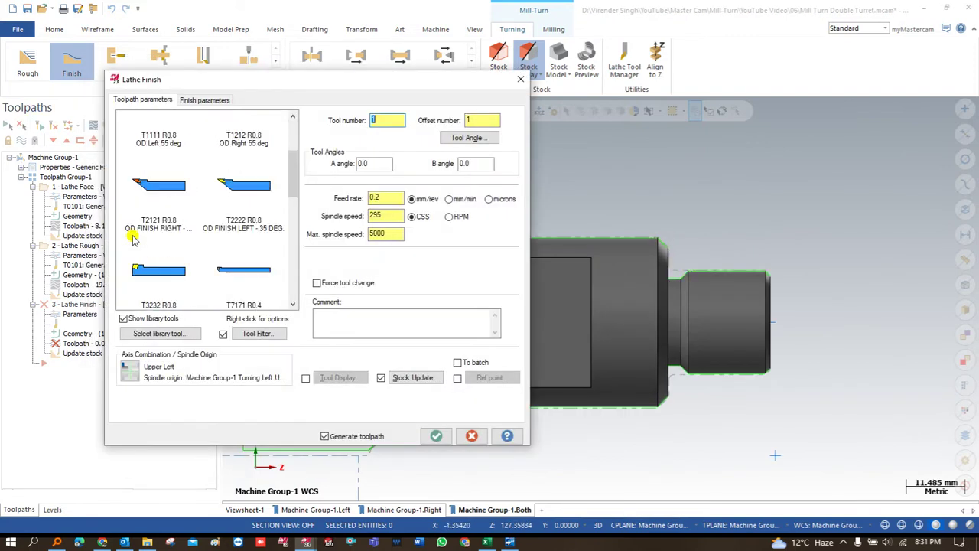
scroll(160, 289, up, 1)
click(130, 371)
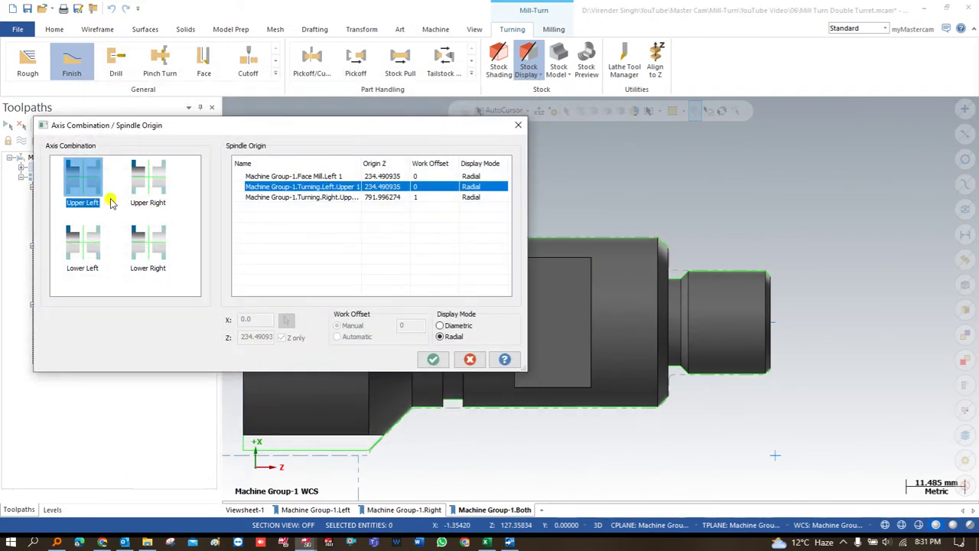
click(433, 359)
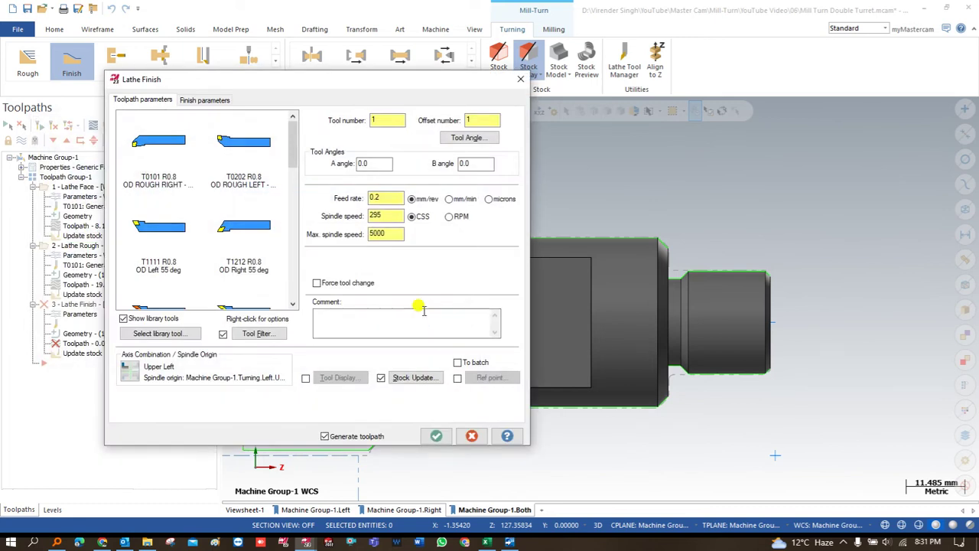
click(468, 138)
click(117, 202)
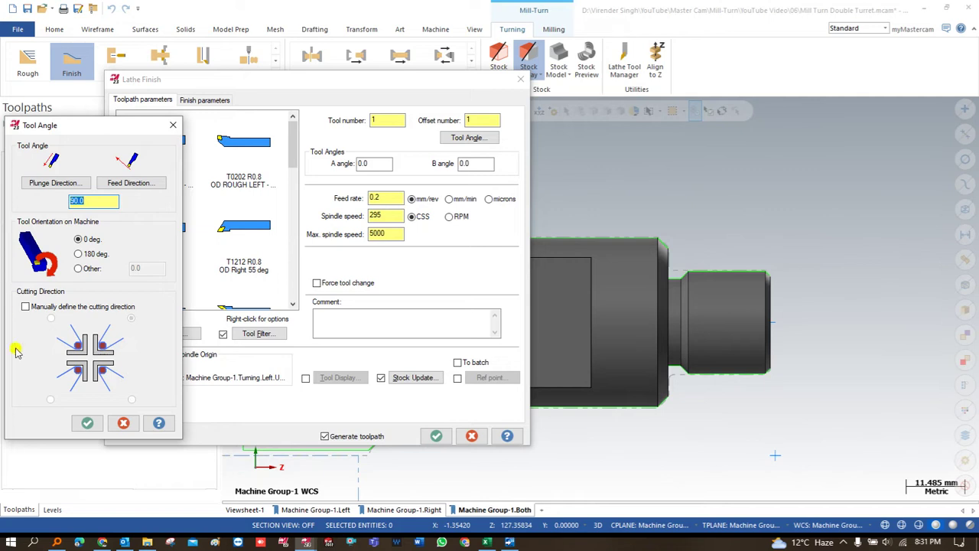
click(86, 424)
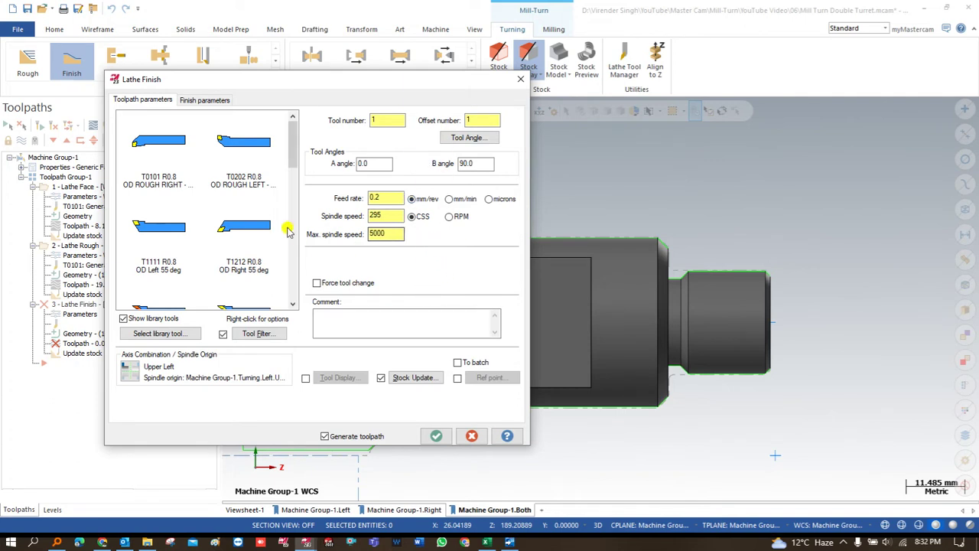
Select the T2121 OD finish-right tool with an approach point above the right end, and generate.
click(149, 226)
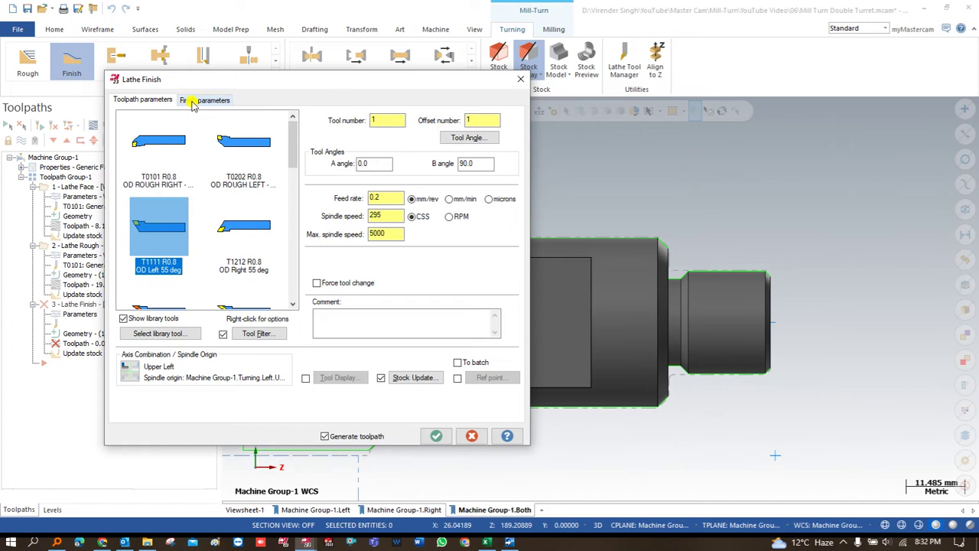
scroll(167, 264, down, 2)
click(148, 268)
click(457, 378)
click(491, 378)
click(54, 221)
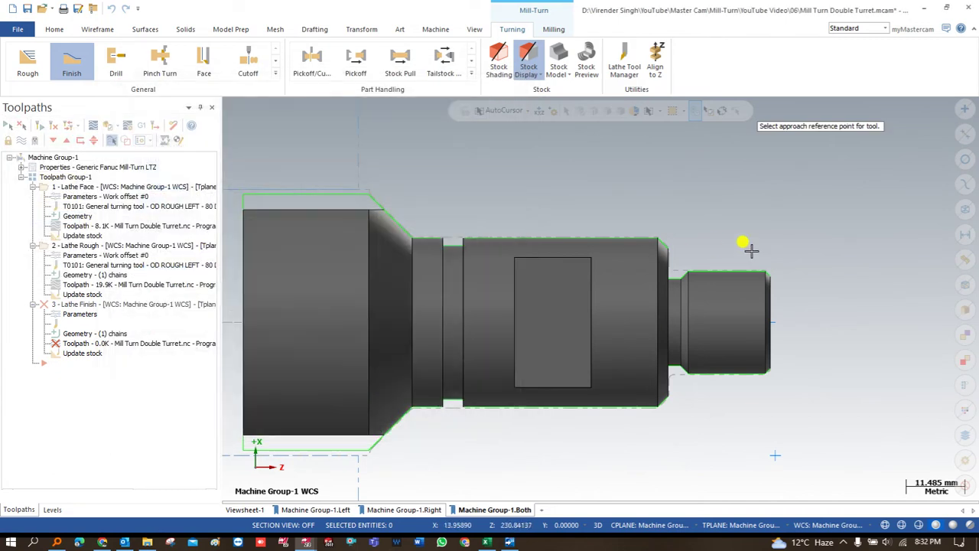
click(802, 211)
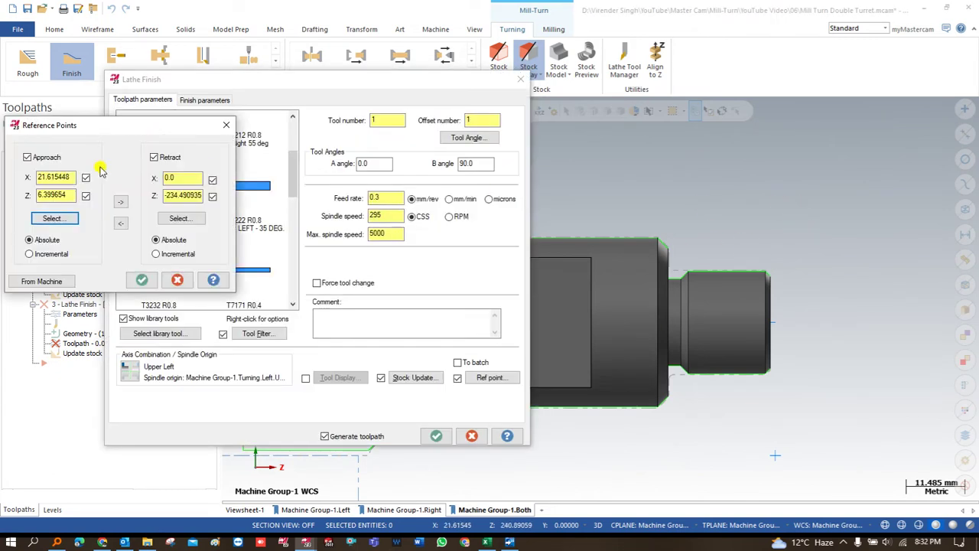
click(140, 277)
click(197, 101)
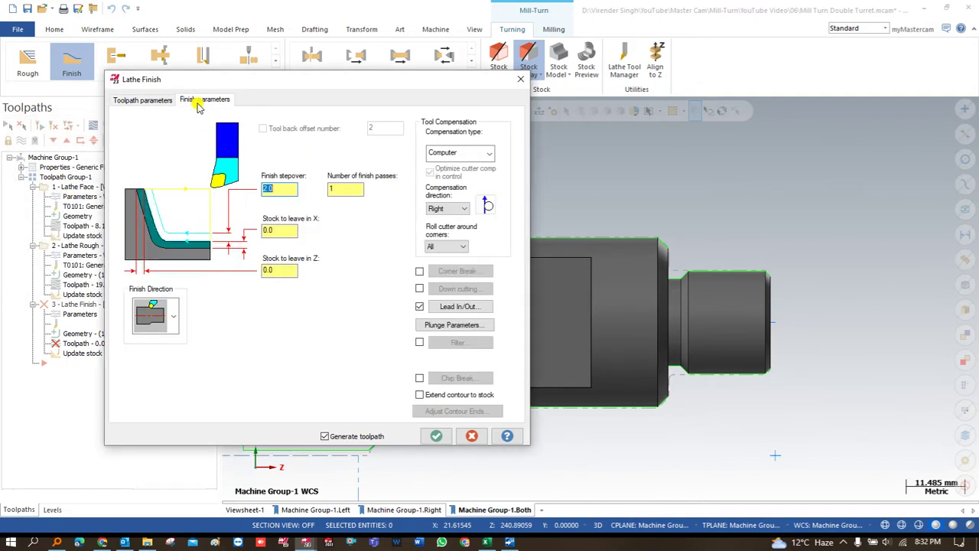
click(436, 435)
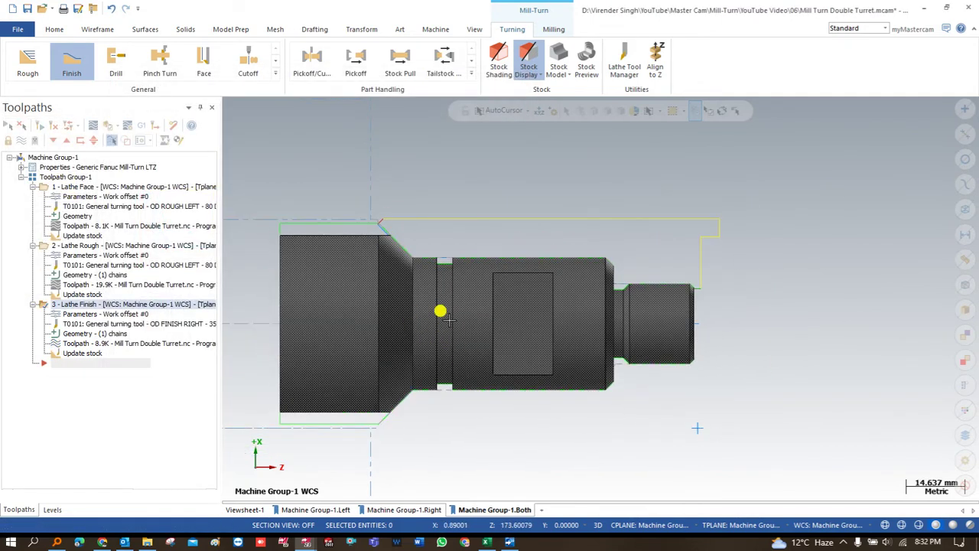
scroll(518, 286, down, 2)
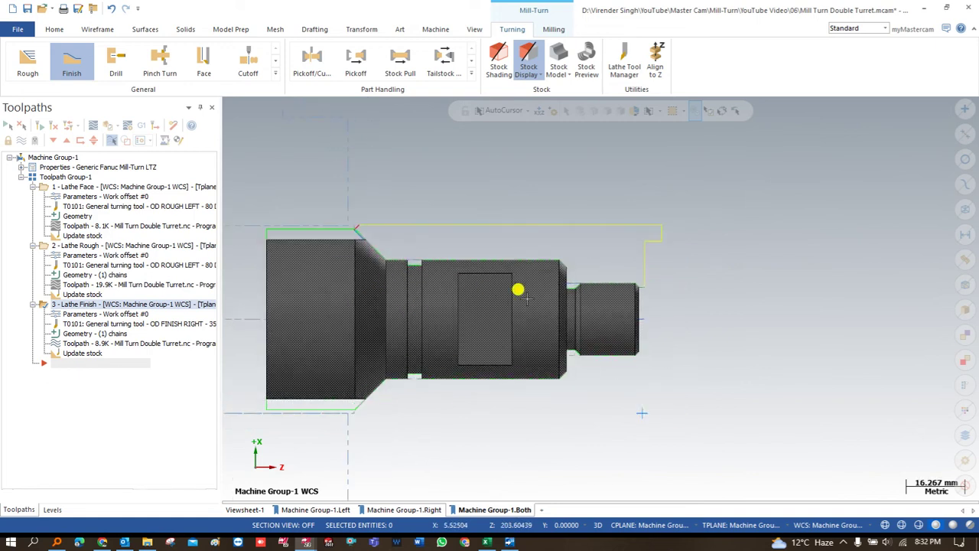
click(275, 73)
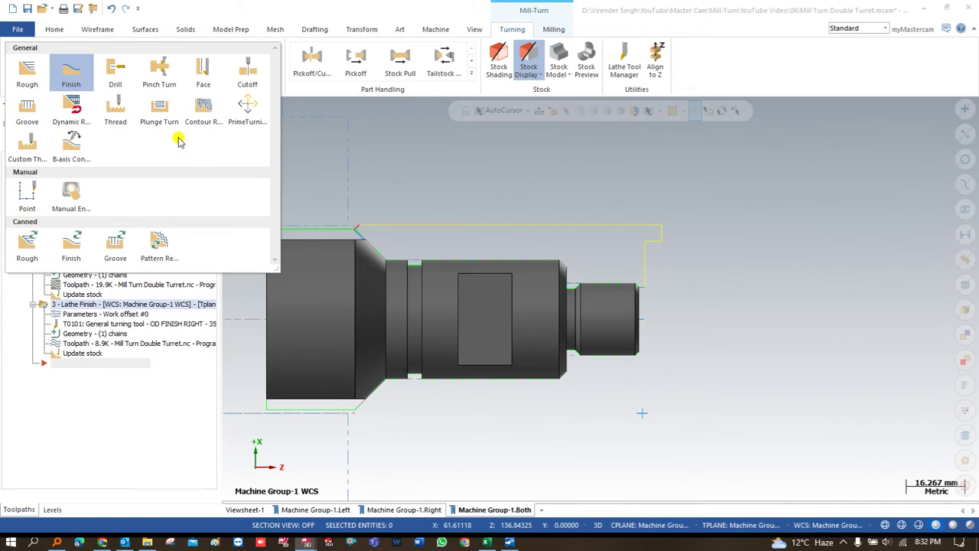
middle_drag(400, 280, 433, 313)
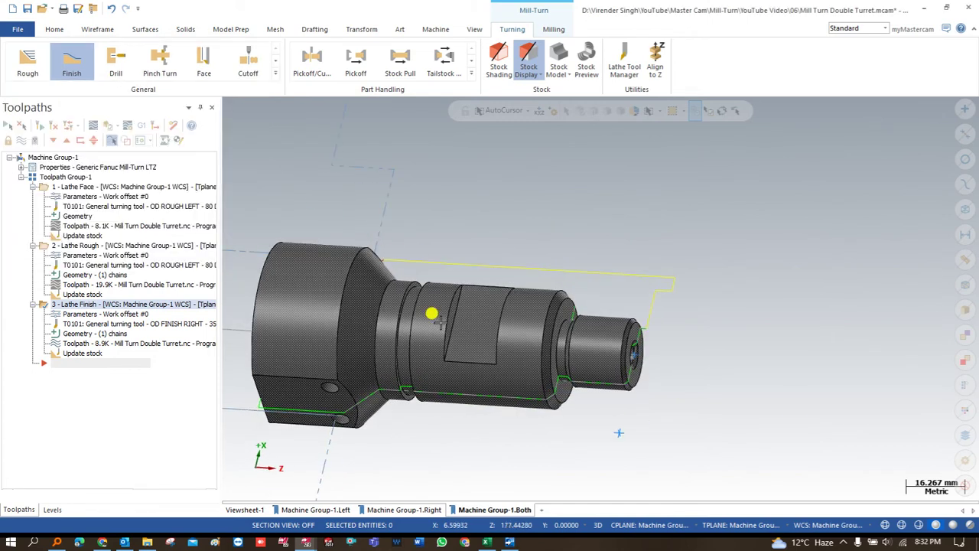
click(276, 73)
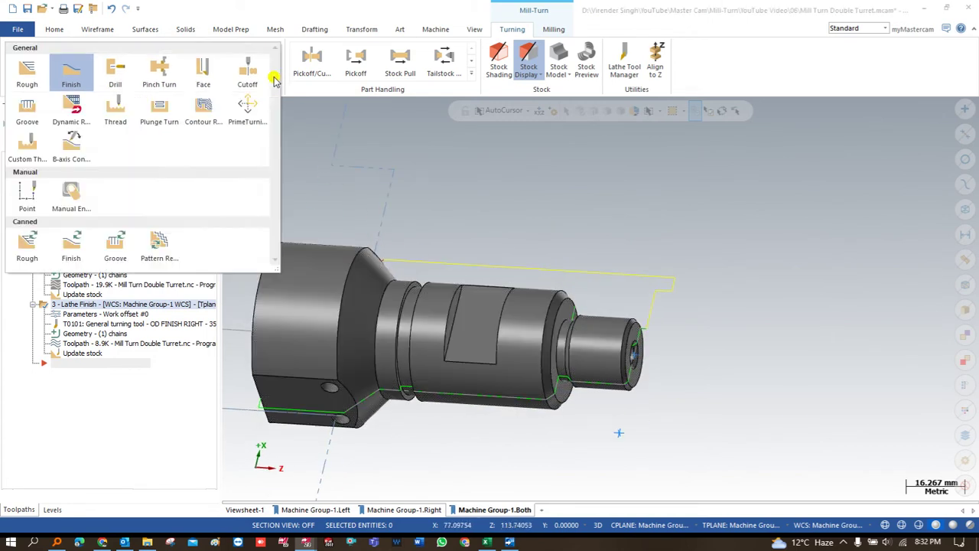
click(406, 388)
right_click(408, 390)
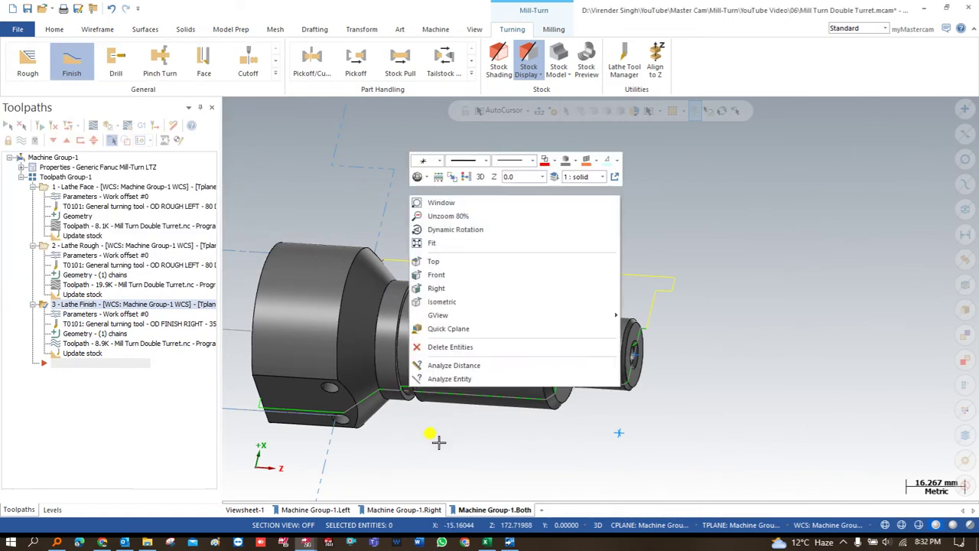
click(451, 380)
right_click(411, 123)
click(434, 199)
right_click(436, 205)
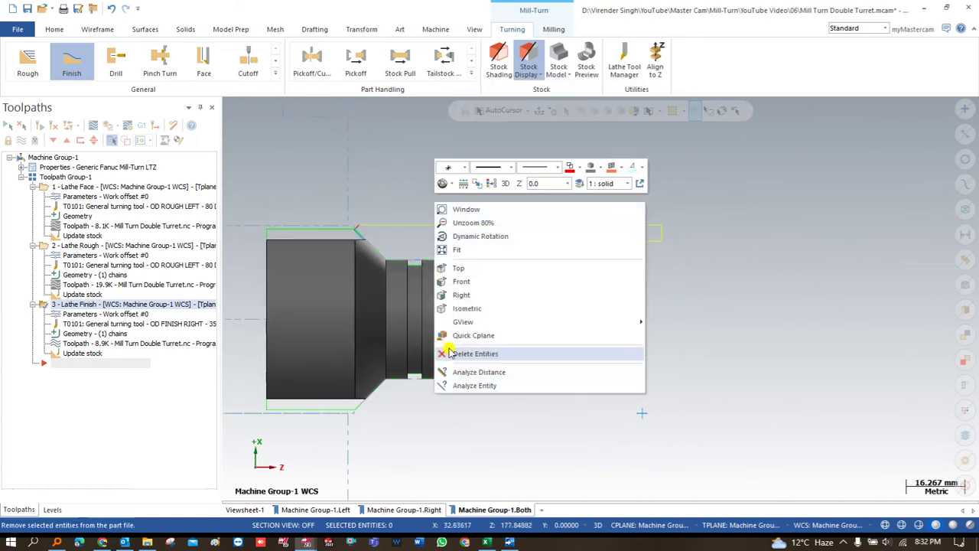
key(Escape)
right_click(472, 393)
click(493, 393)
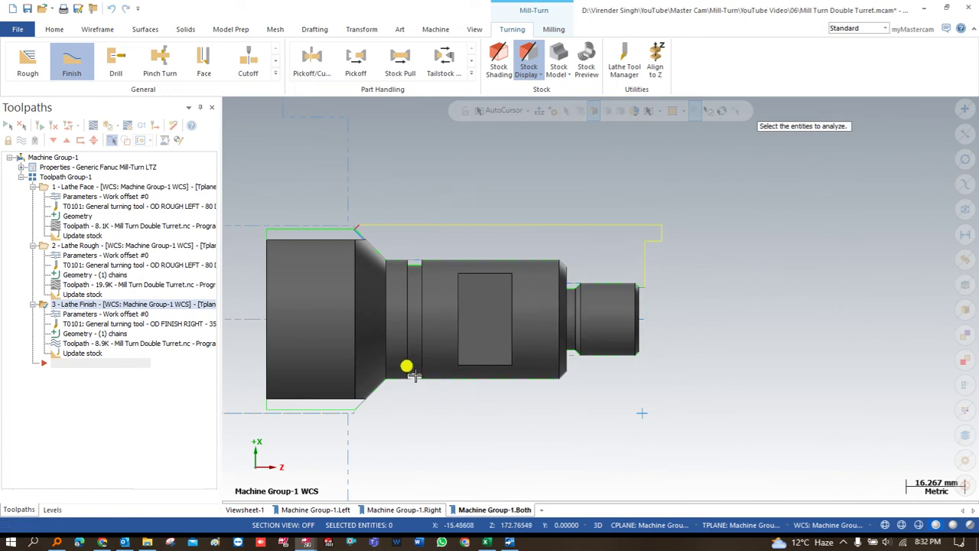
click(414, 375)
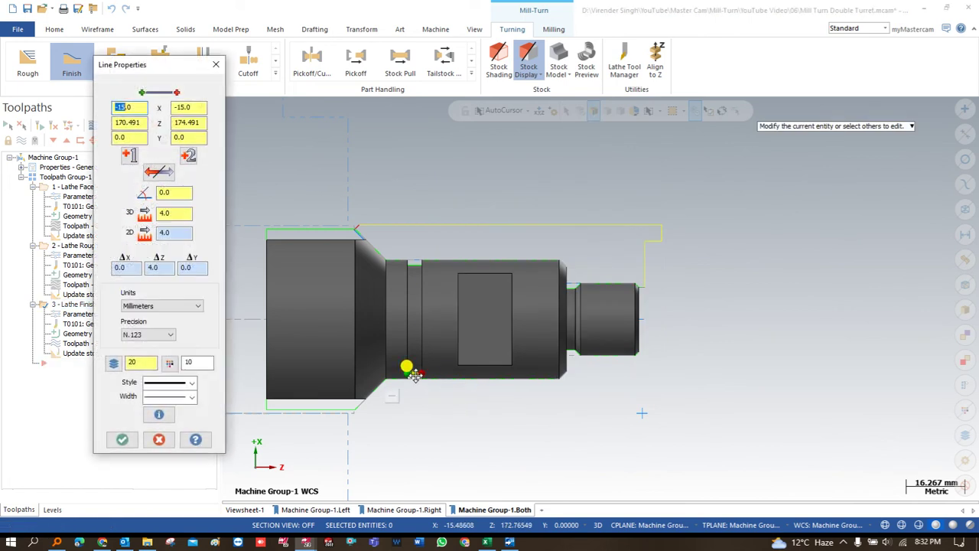
scroll(572, 357, up, 4)
click(568, 349)
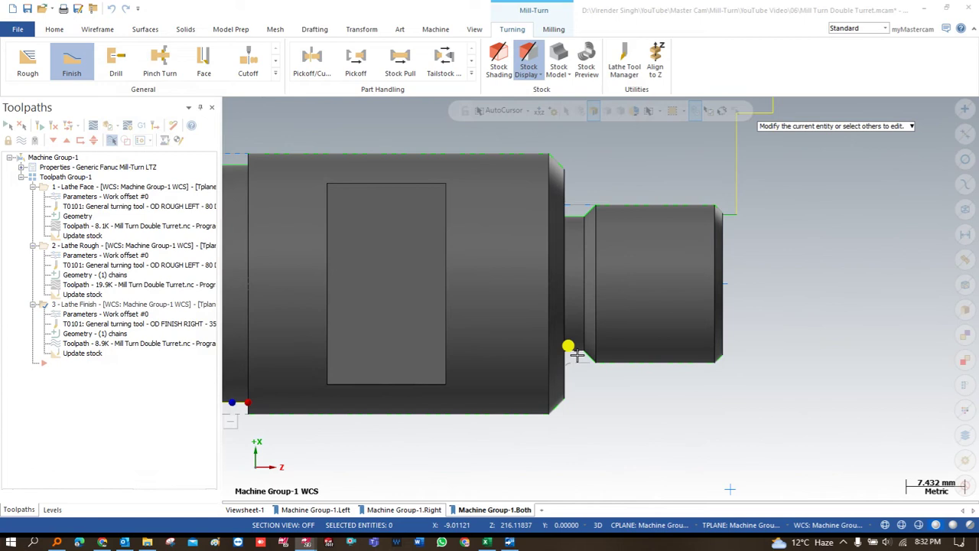
key(Escape)
scroll(570, 350, down, 4)
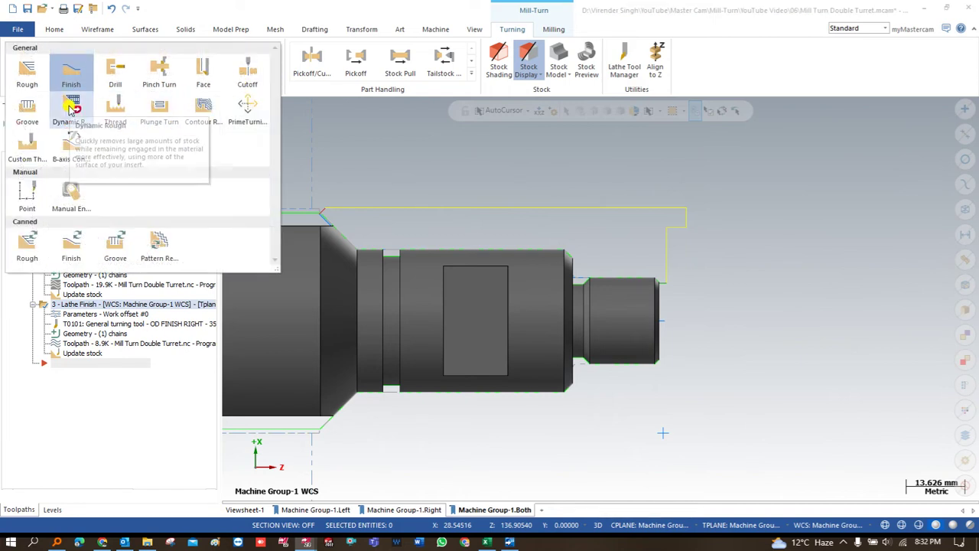
Start a groove toolpath using the multiple-chains option.
click(27, 110)
click(100, 210)
click(238, 215)
Chain the groove boundary from the right-end step to its last edge and accept.
scroll(604, 306, up, 2)
middle_drag(614, 311, 564, 350)
click(551, 367)
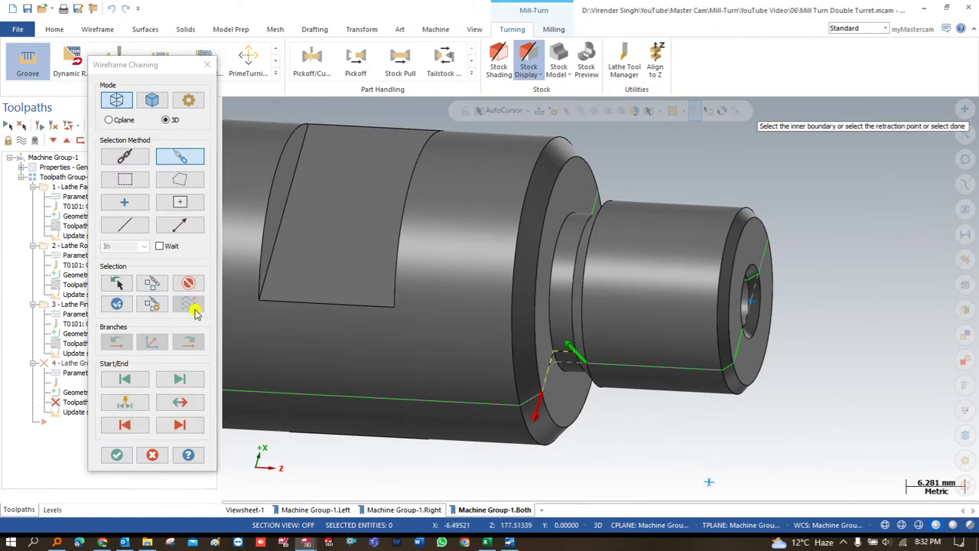
scroll(552, 325, down, 3)
scroll(552, 325, up, 6)
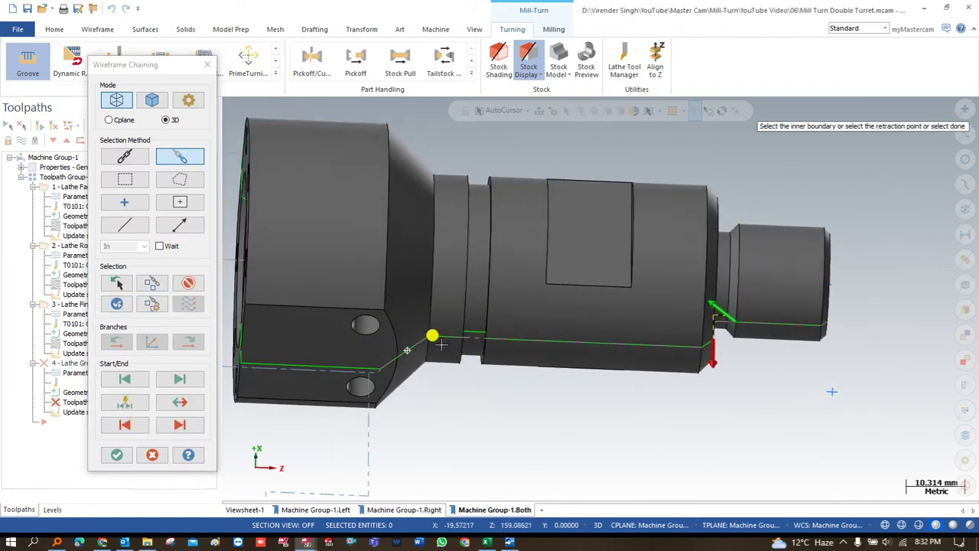
click(495, 331)
middle_drag(490, 325, 433, 326)
click(432, 325)
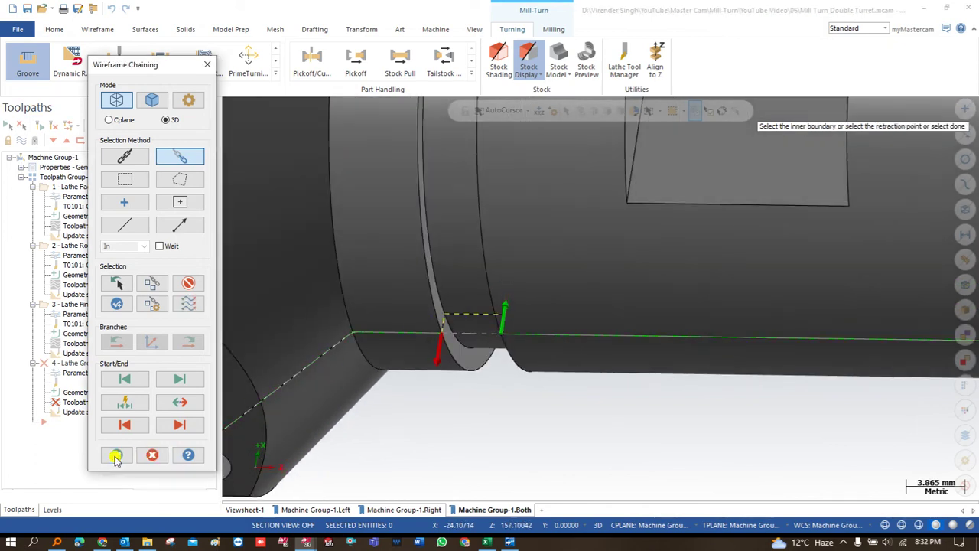
click(116, 454)
Select the T4747 narrow right groove tool and set approach and retract reference points.
scroll(91, 241, down, 3)
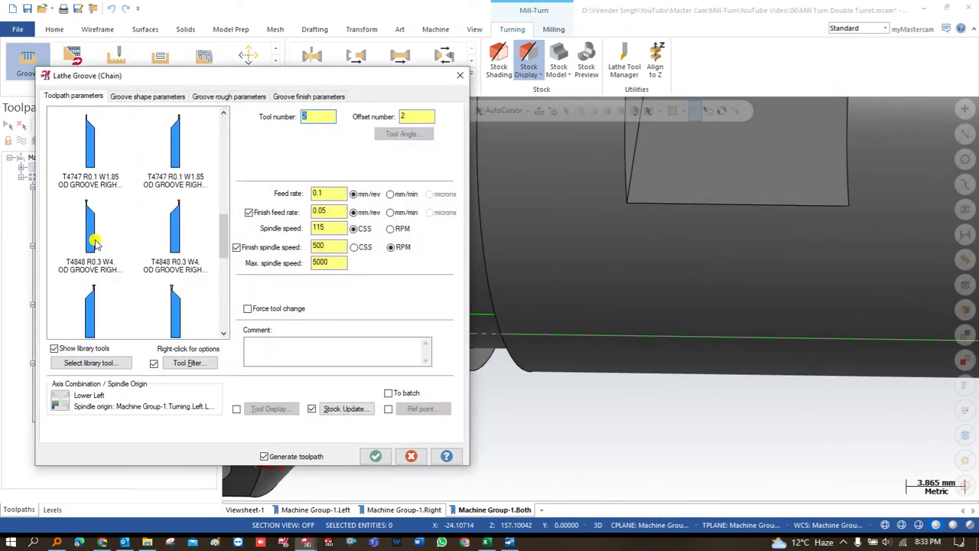
scroll(129, 222, down, 2)
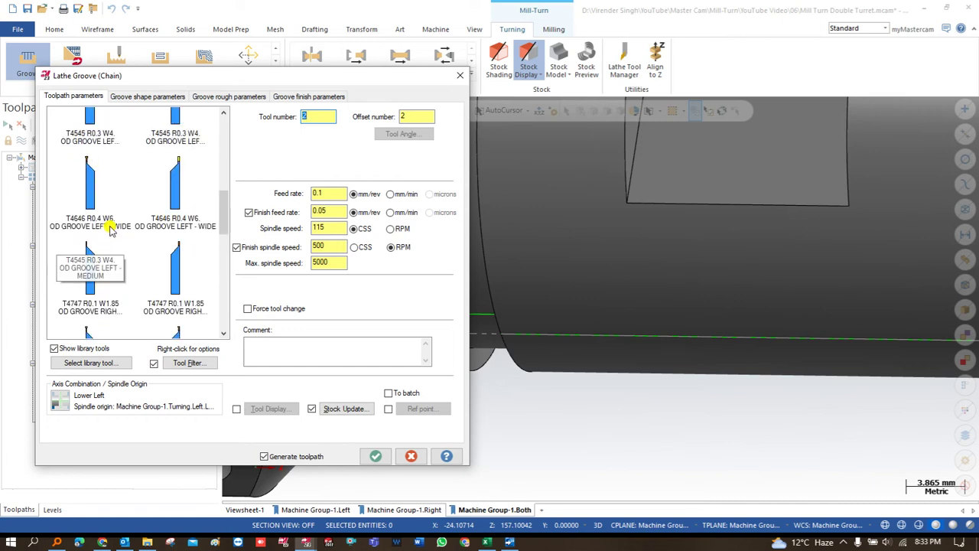
click(96, 261)
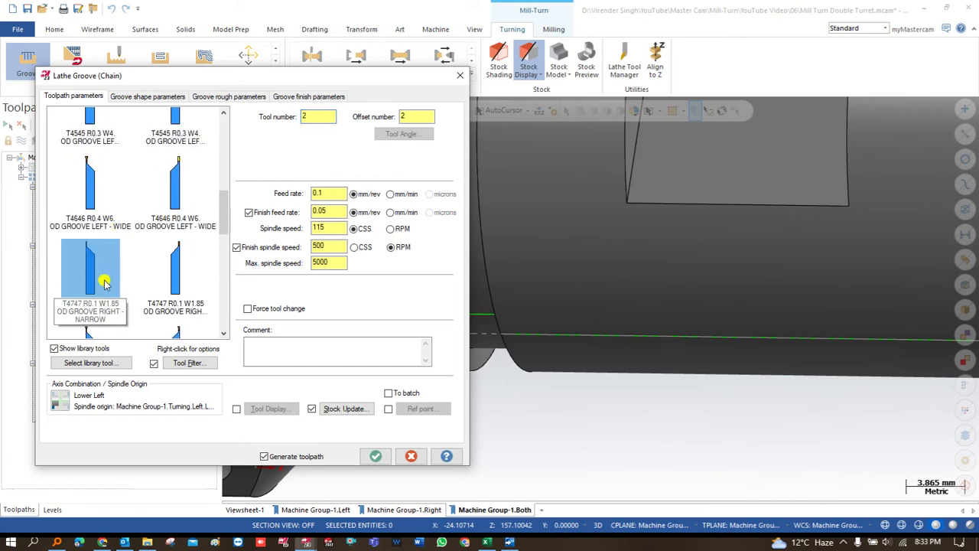
click(388, 409)
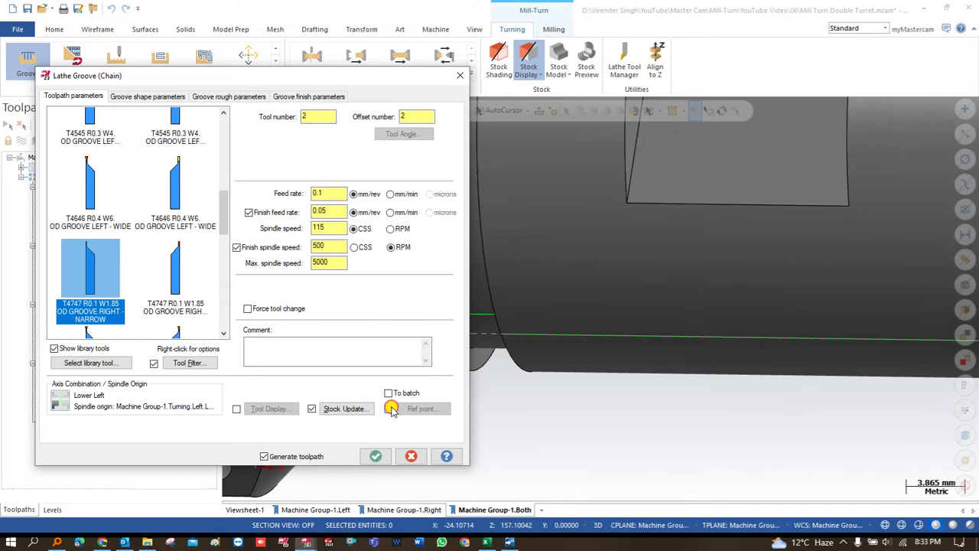
click(420, 408)
click(55, 220)
right_click(470, 264)
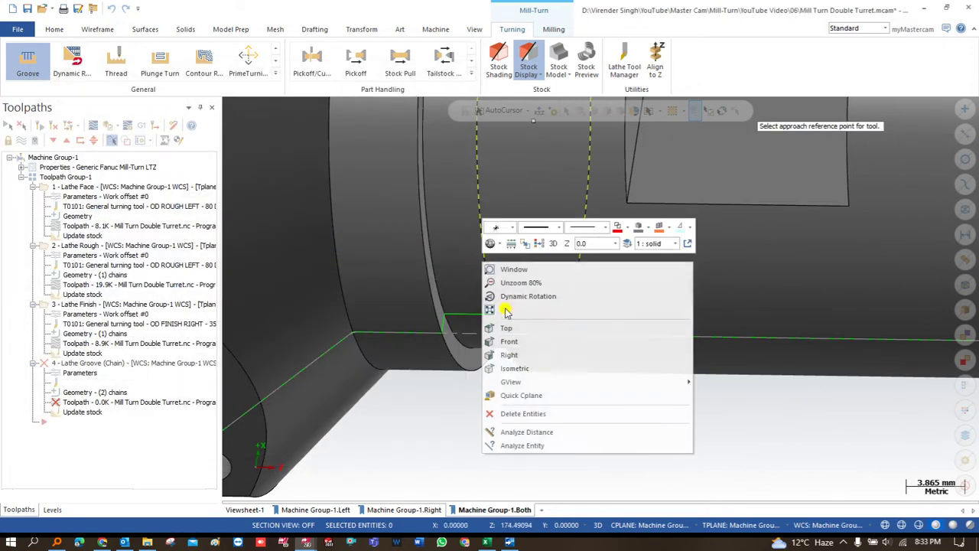
click(500, 328)
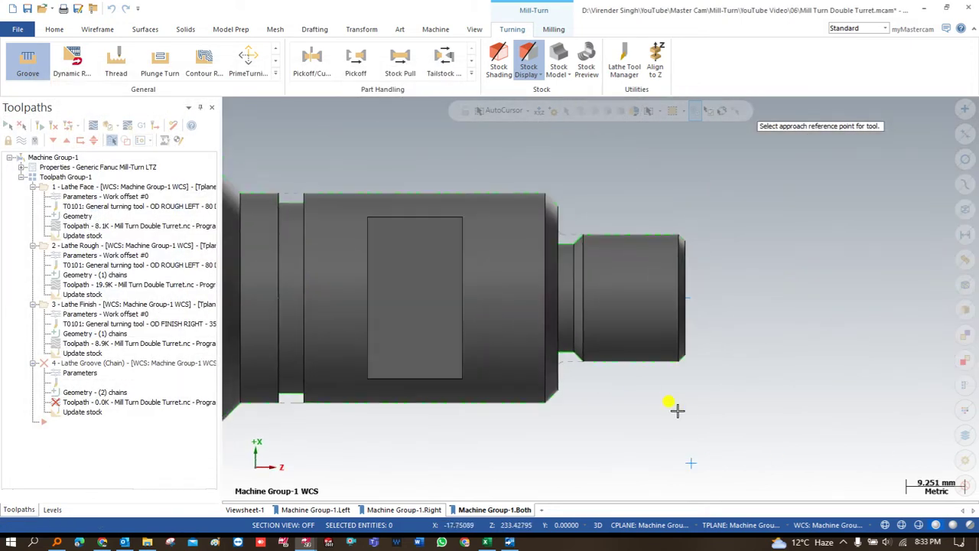
click(694, 456)
click(120, 201)
click(142, 279)
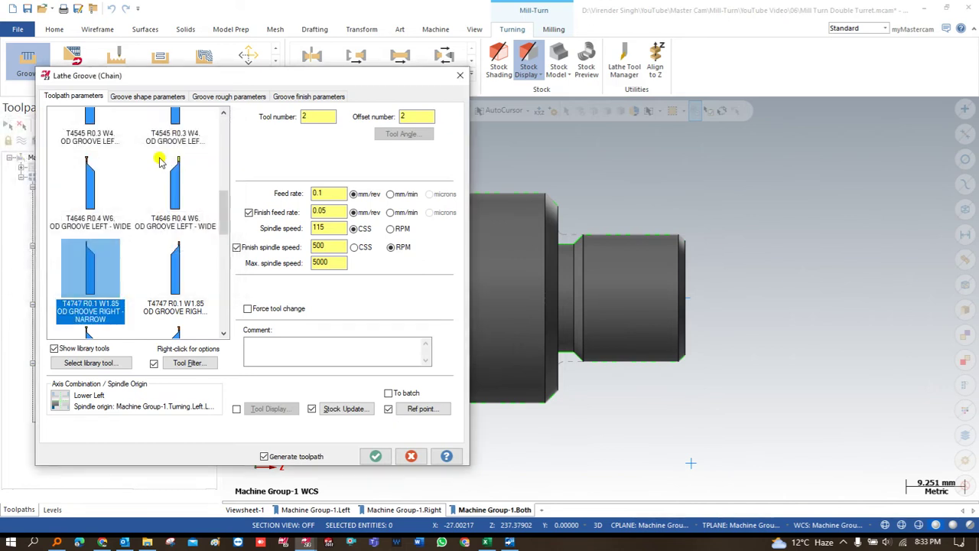
Set groove walls to Smooth in the roughing parameters and generate the toolpath.
click(154, 96)
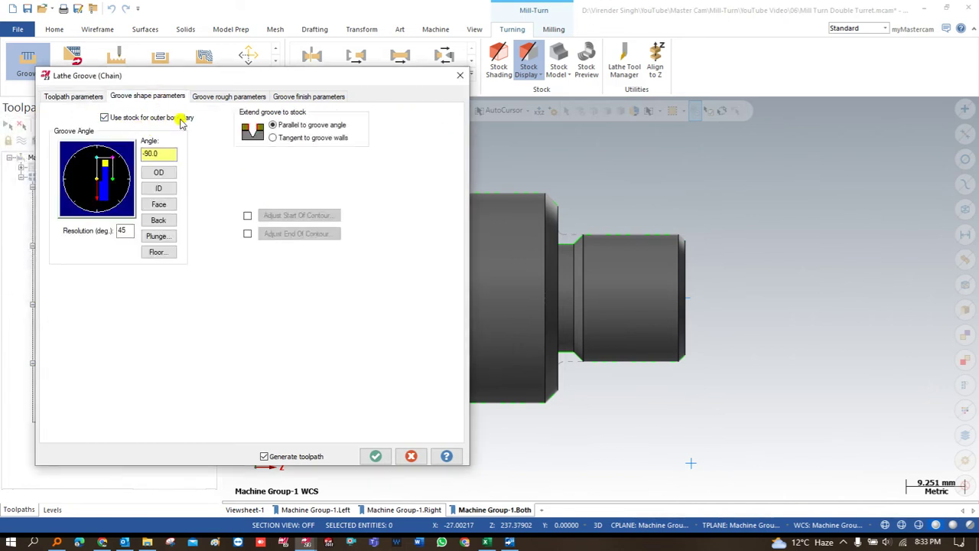
click(207, 97)
click(402, 316)
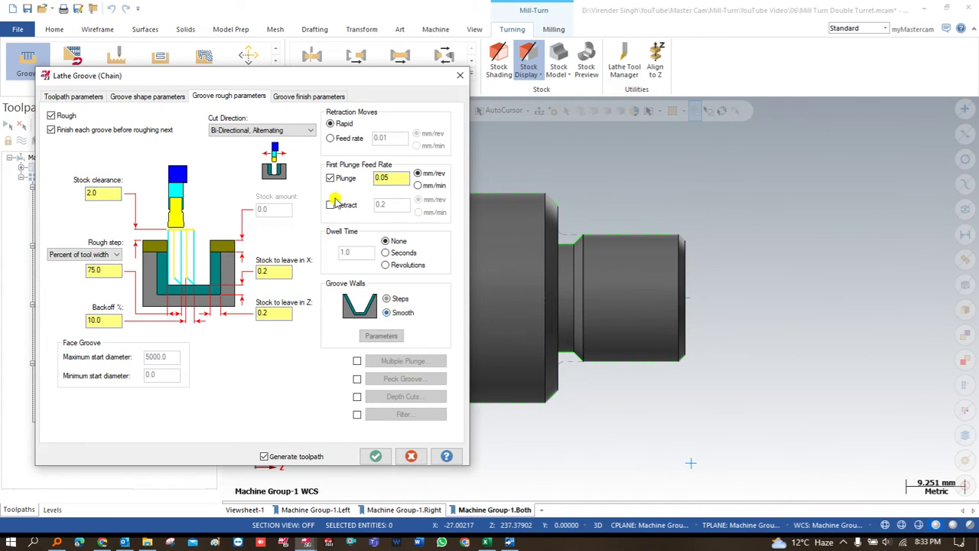
click(377, 455)
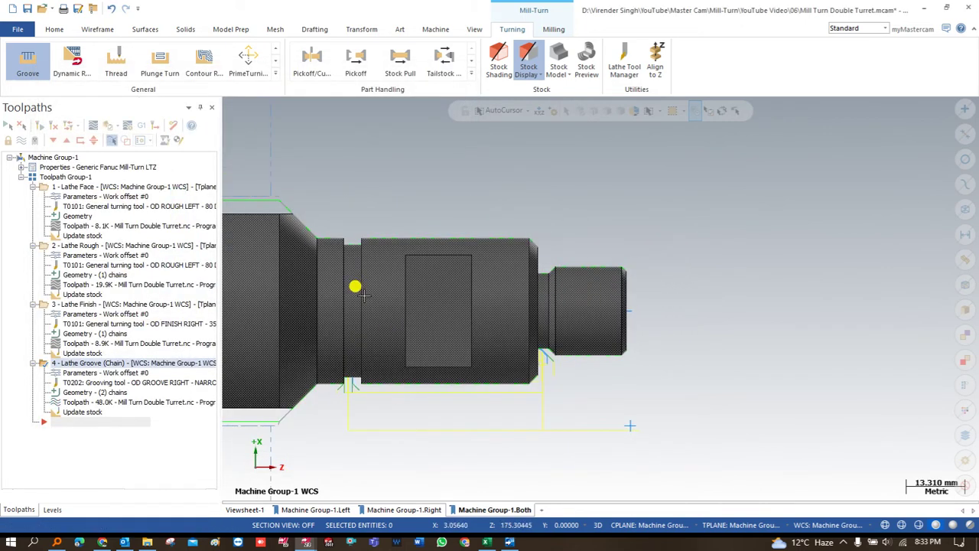
scroll(455, 273, down, 2)
scroll(413, 282, up, 2)
middle_drag(383, 295, 375, 245)
scroll(389, 214, down, 4)
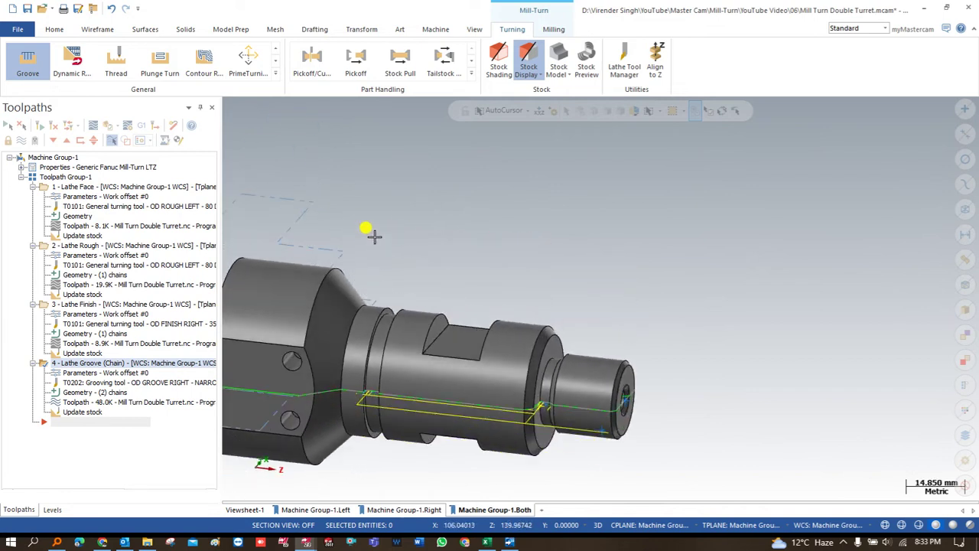
middle_drag(397, 234, 391, 231)
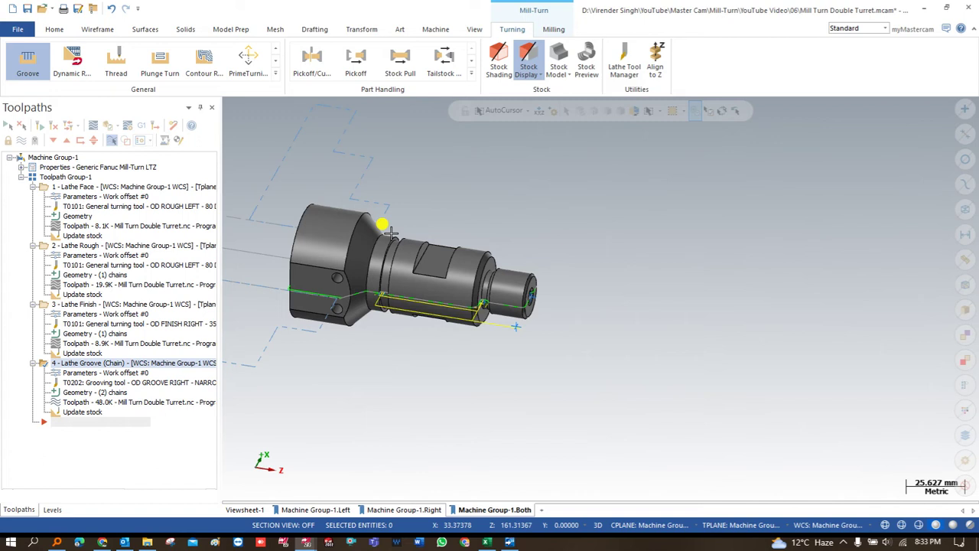
scroll(390, 231, up, 3)
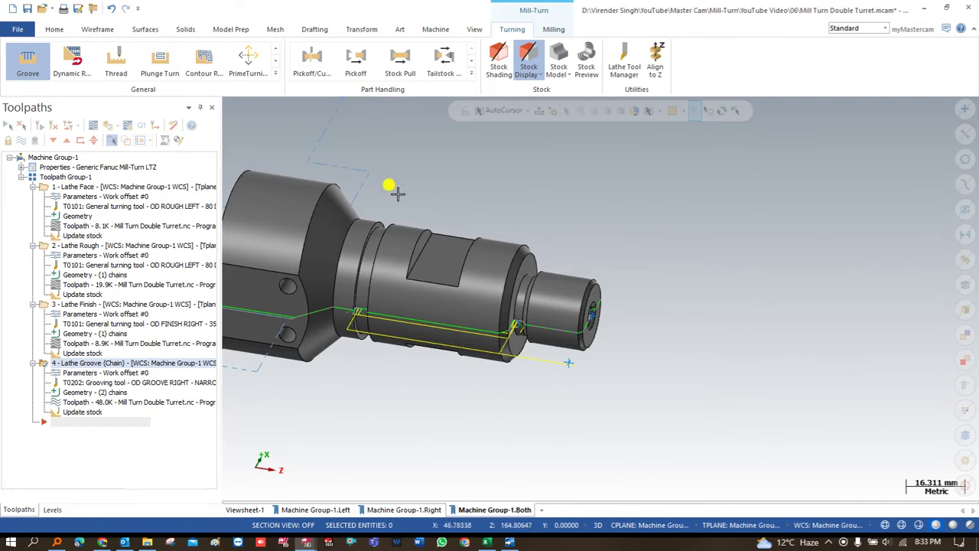
Try a Model Chamfer toolpath, discard it, and start a 2D Peel Mill instead.
click(554, 31)
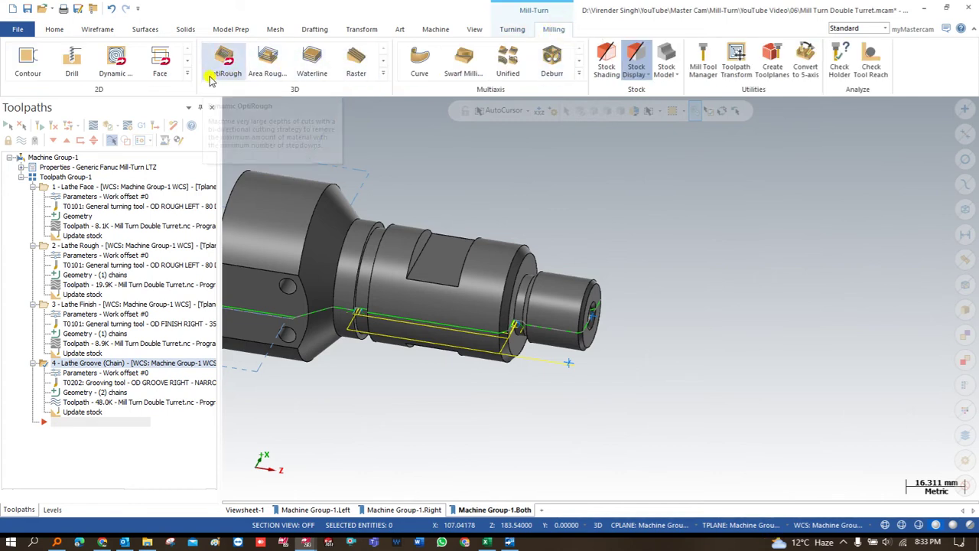
click(184, 75)
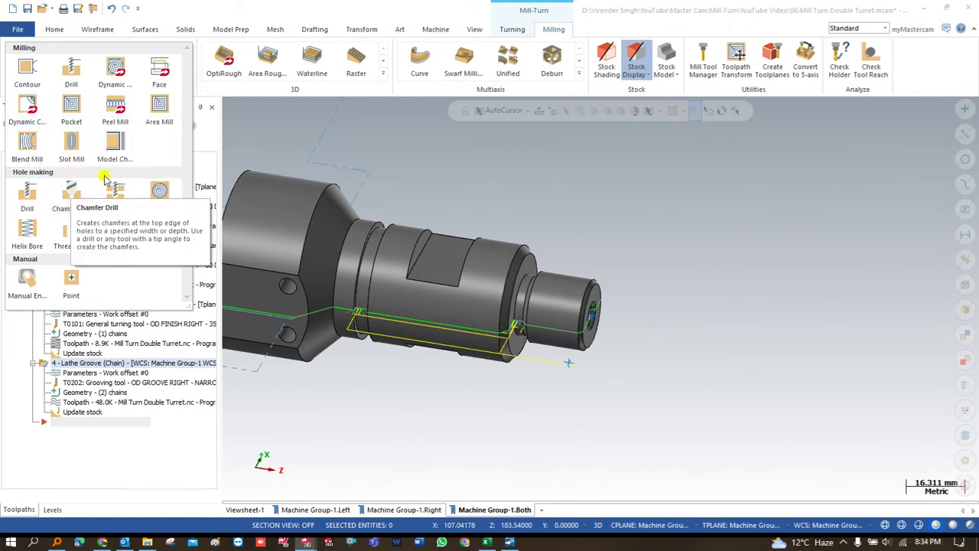
click(113, 139)
key(Escape)
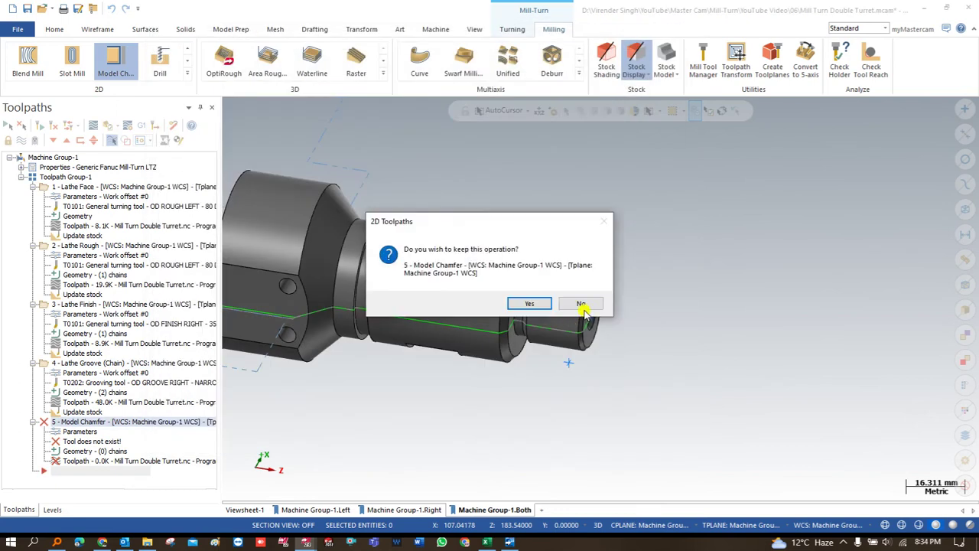
click(583, 306)
click(188, 75)
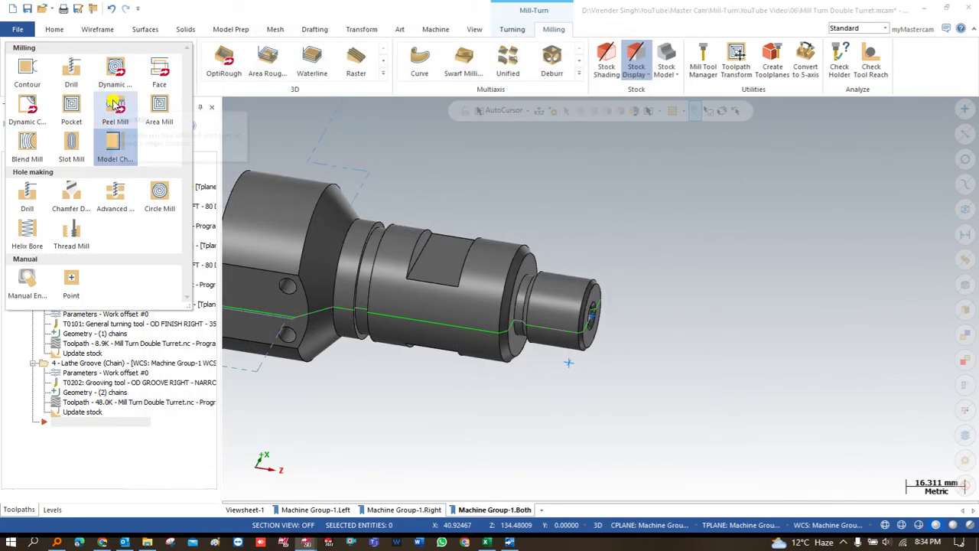
click(125, 97)
Switch to solid chaining and select the first chain along the slot.
click(147, 103)
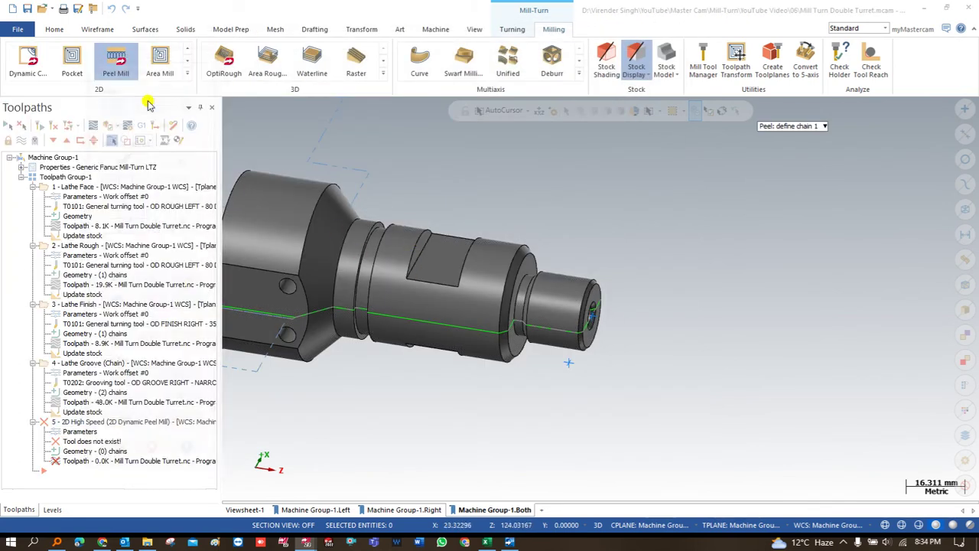
click(125, 156)
click(125, 179)
click(429, 241)
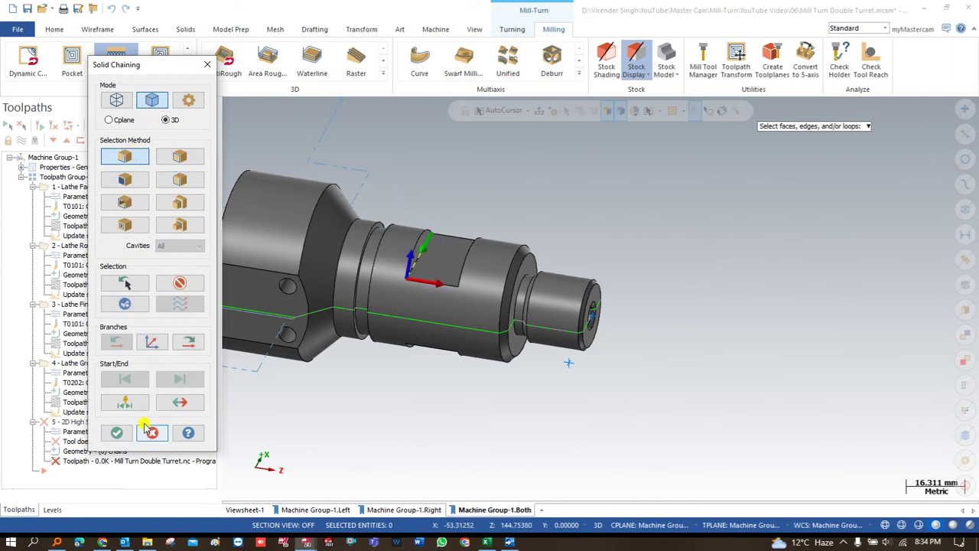
click(116, 432)
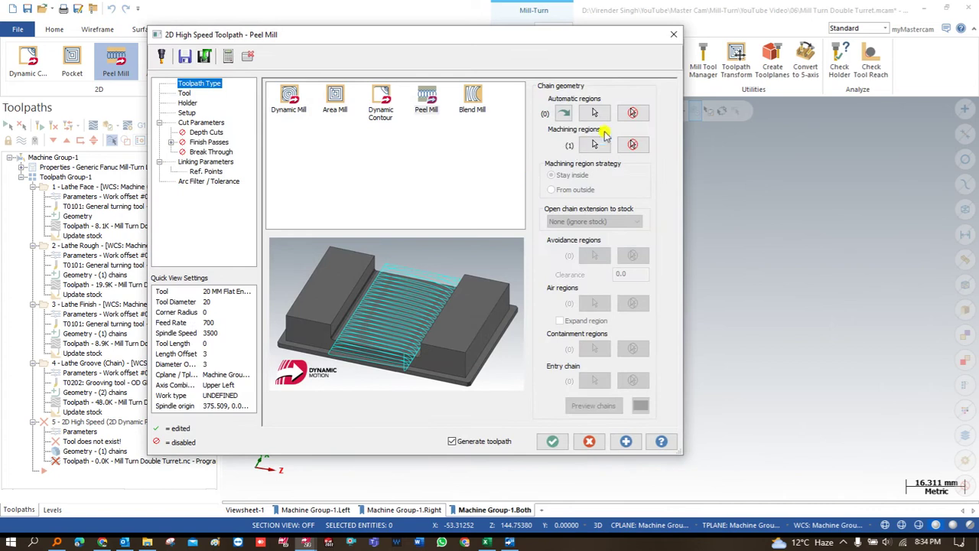
Add a second slot chain in the Chain Manager and accept both chains.
click(596, 143)
right_click(80, 211)
click(114, 221)
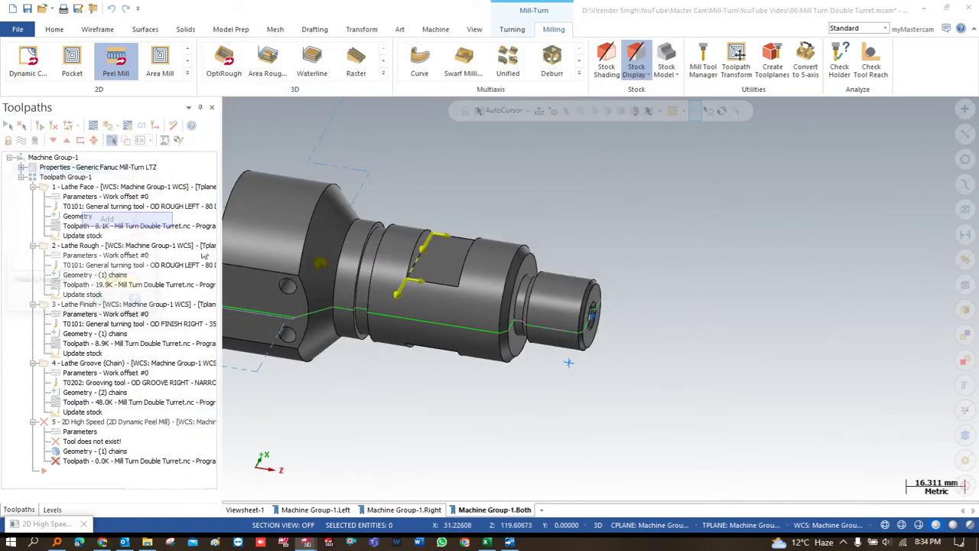
middle_drag(431, 254, 437, 256)
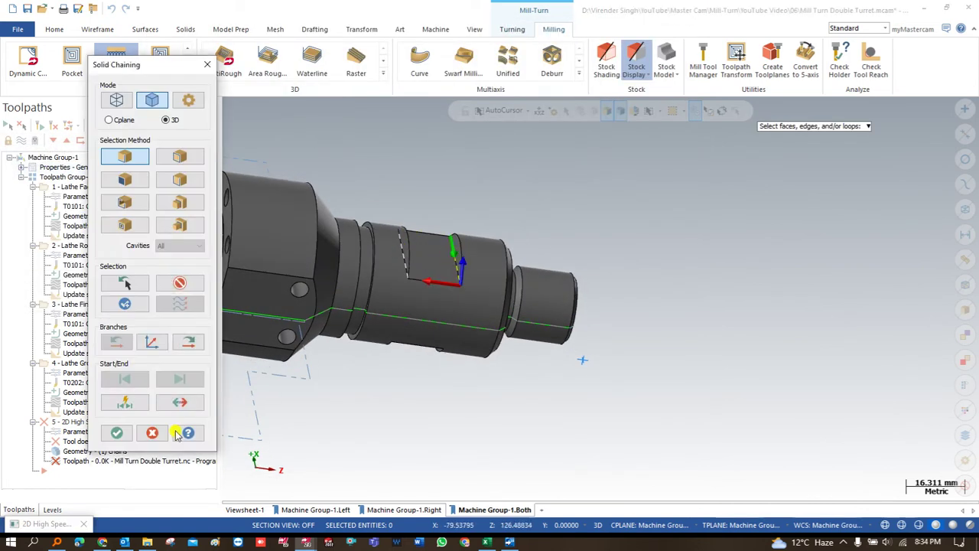
click(117, 433)
click(102, 303)
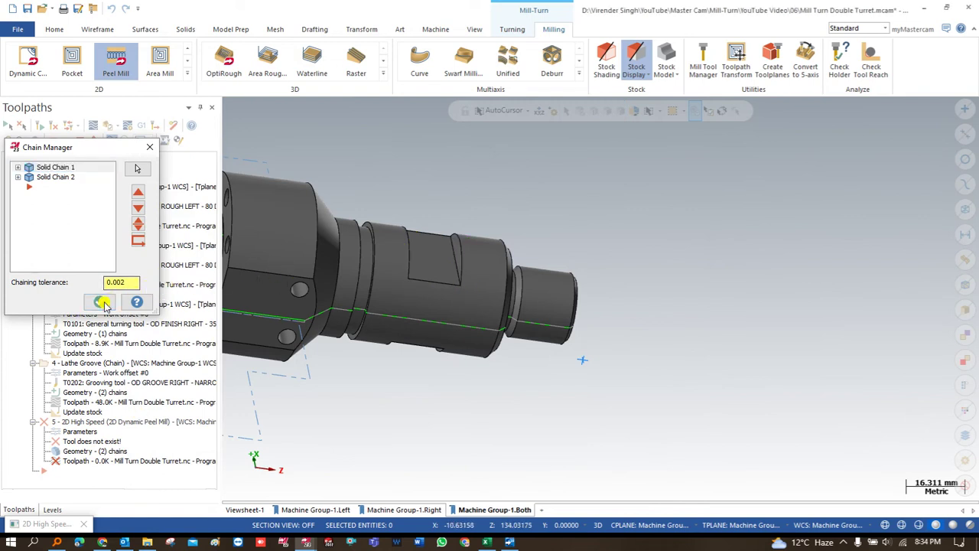
click(182, 93)
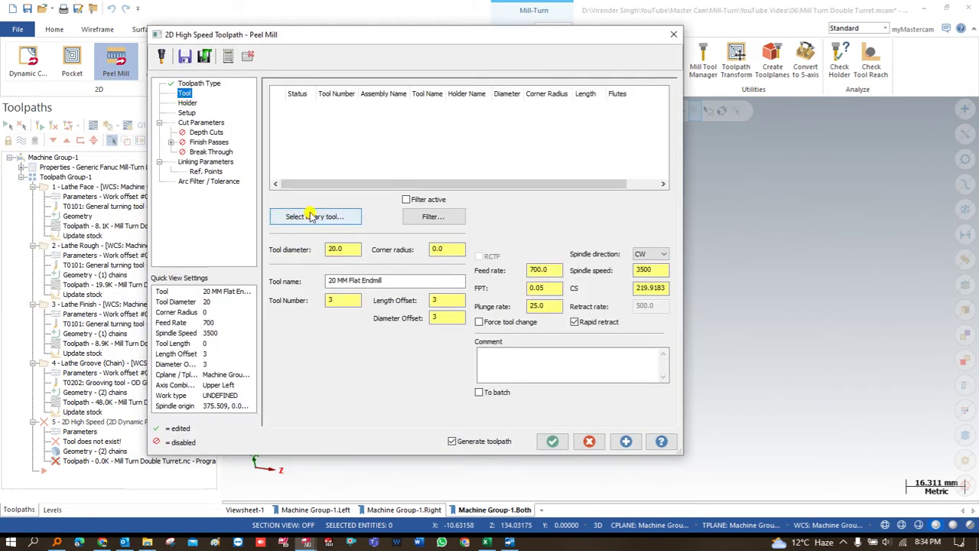
Load the 10.0 FLAT ENDMILL from the tool library as the peel mill's tool.
click(308, 219)
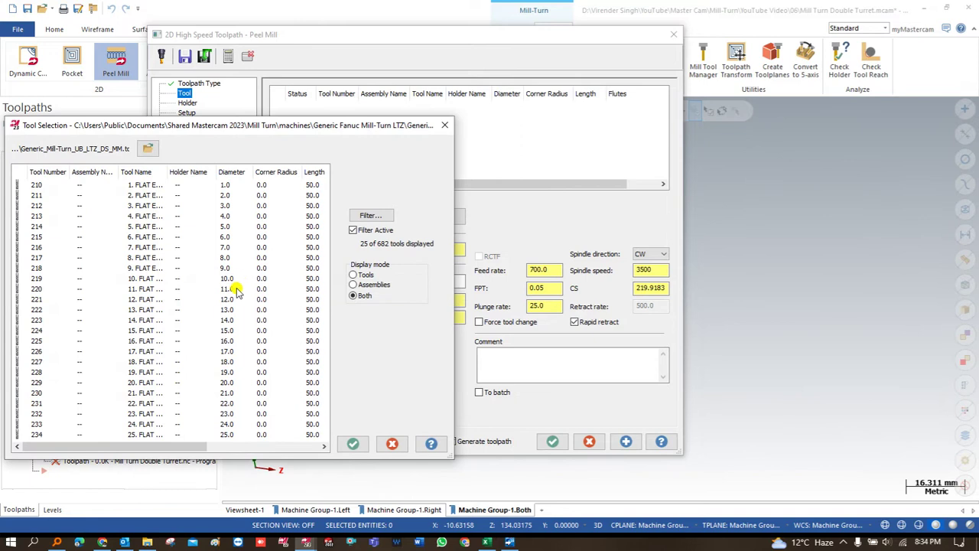
double_click(226, 280)
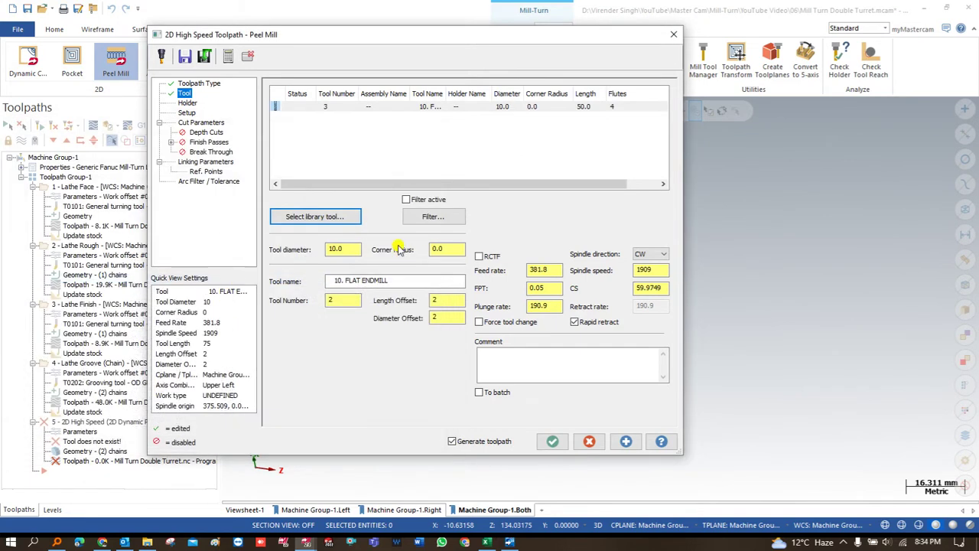
click(189, 114)
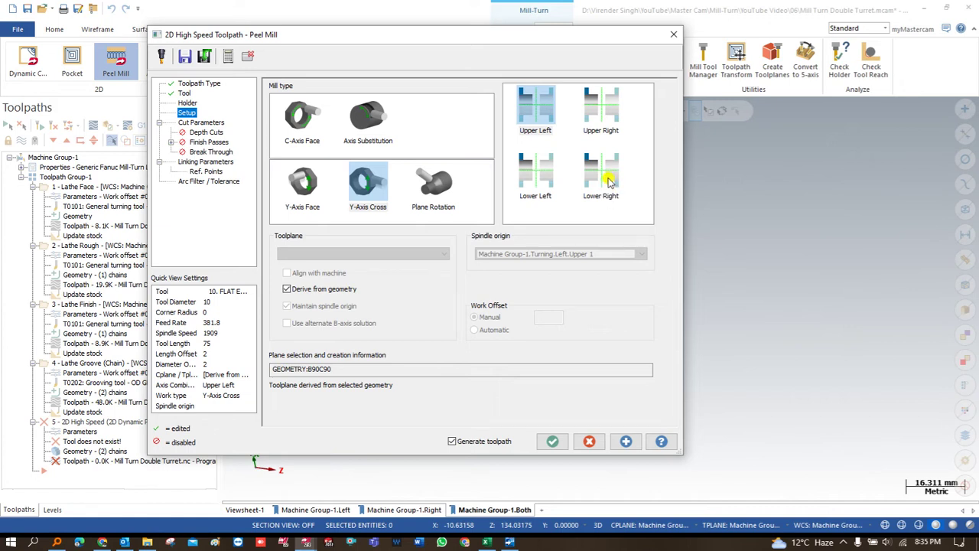
Set the mill type to Y-Axis Cross and orbit the part to check the slot.
click(362, 197)
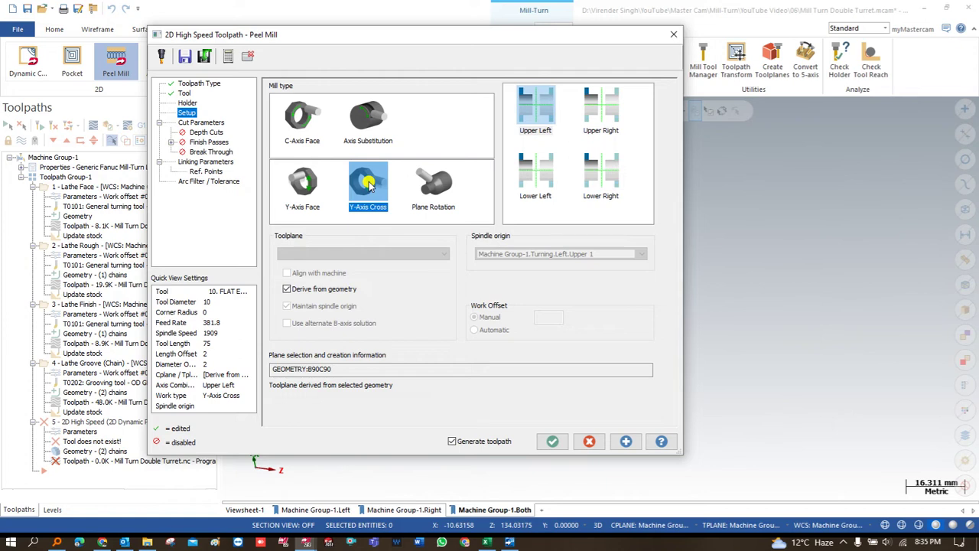
click(248, 56)
middle_drag(436, 226, 418, 260)
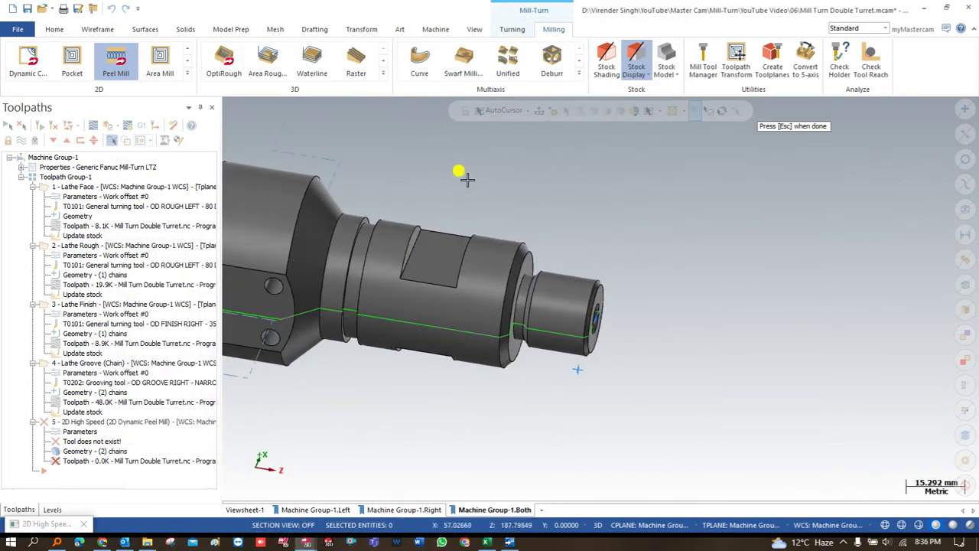
key(Escape)
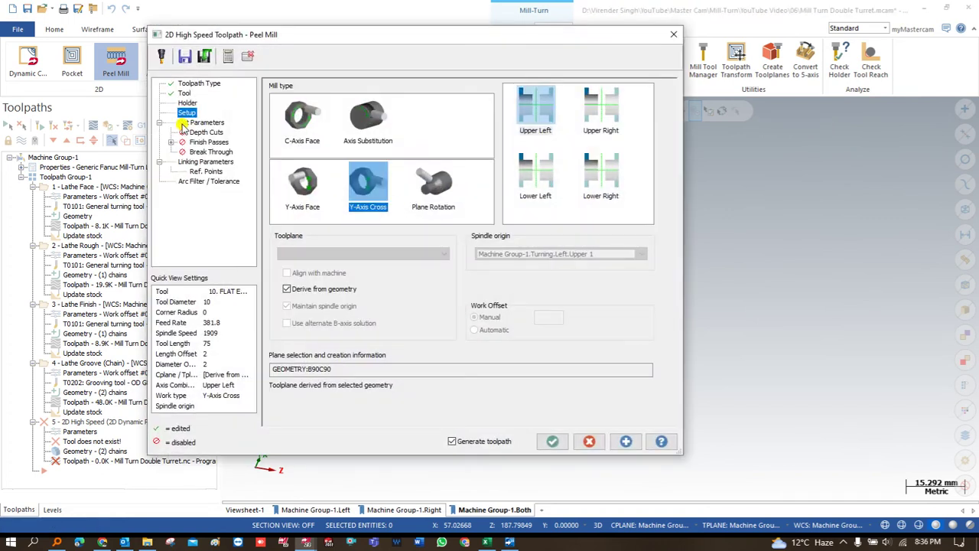
Set linking clearance to 10 incremental and top of stock to 0, then regenerate.
click(185, 124)
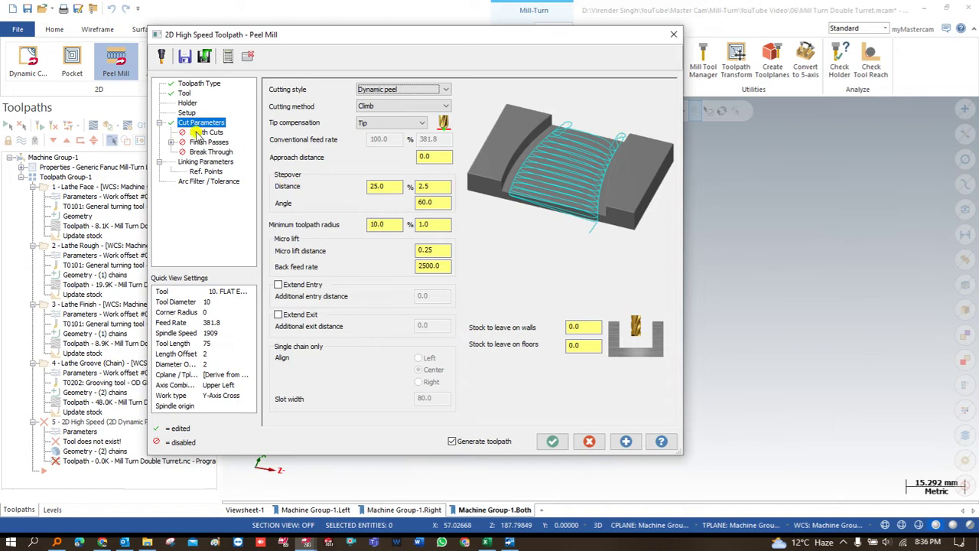
click(204, 161)
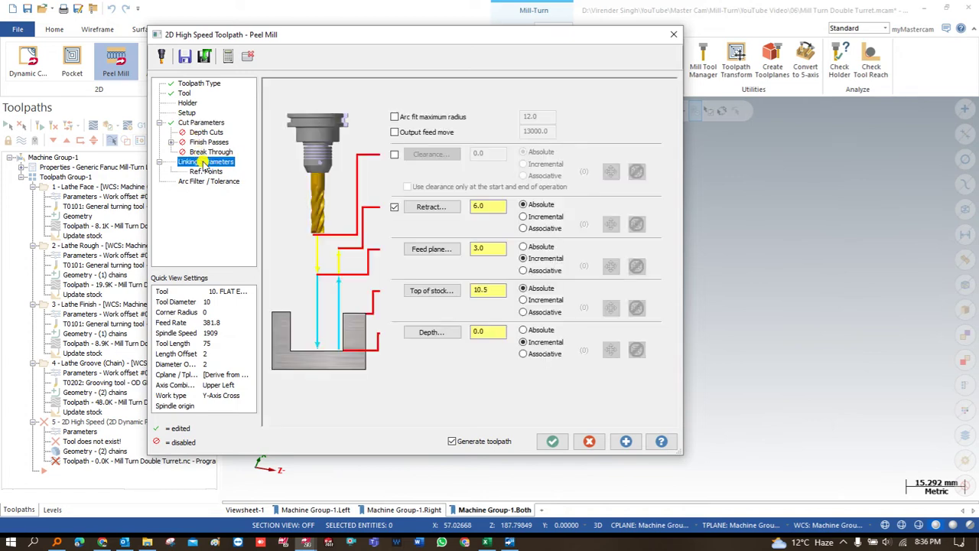
click(394, 154)
click(490, 153)
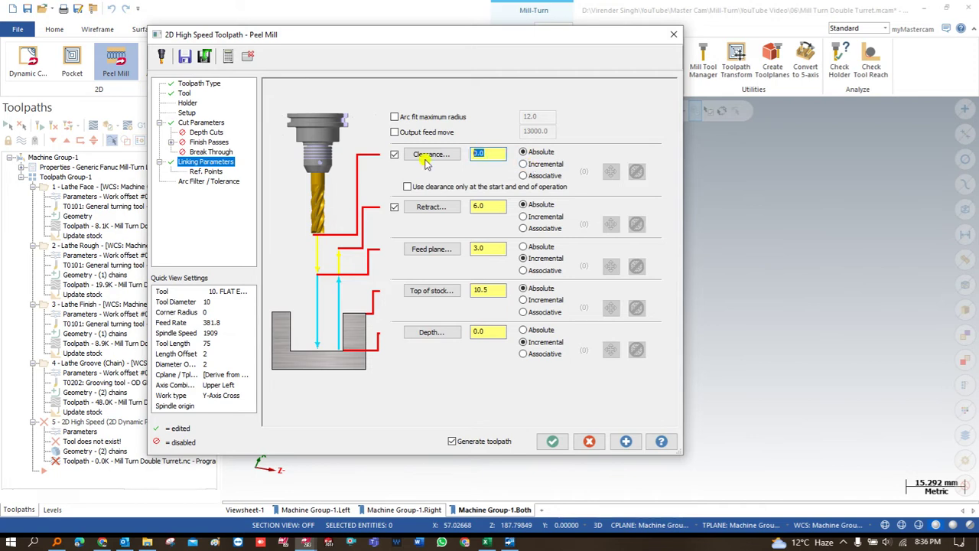
click(523, 164)
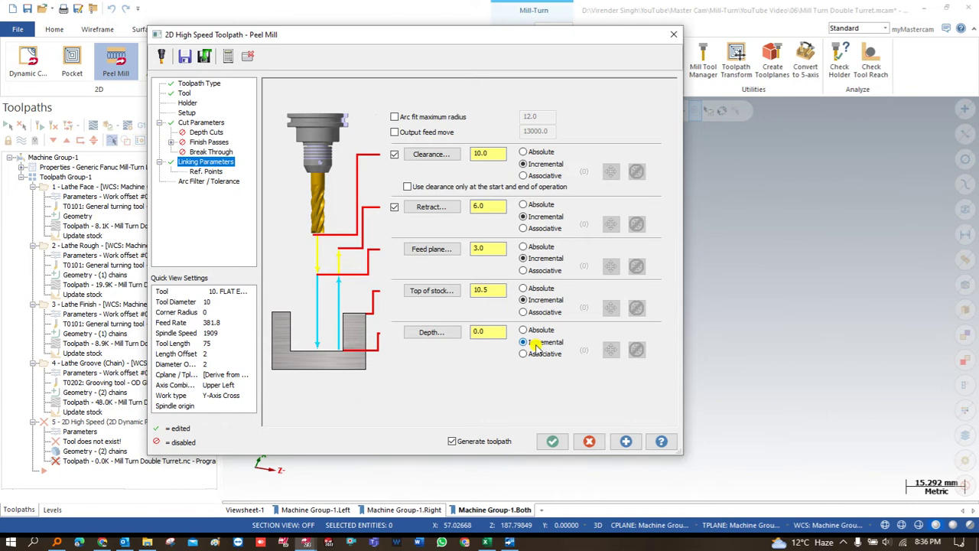
double_click(494, 292)
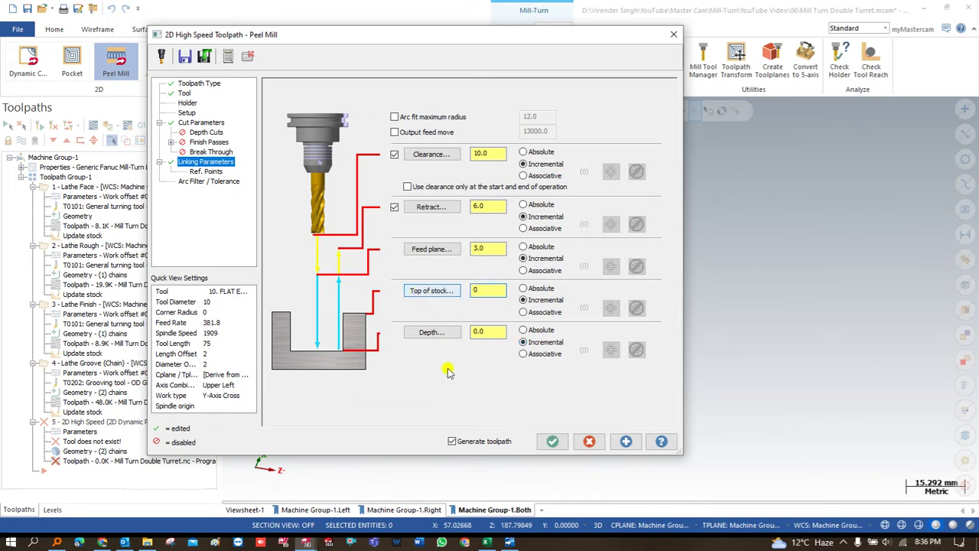
click(552, 441)
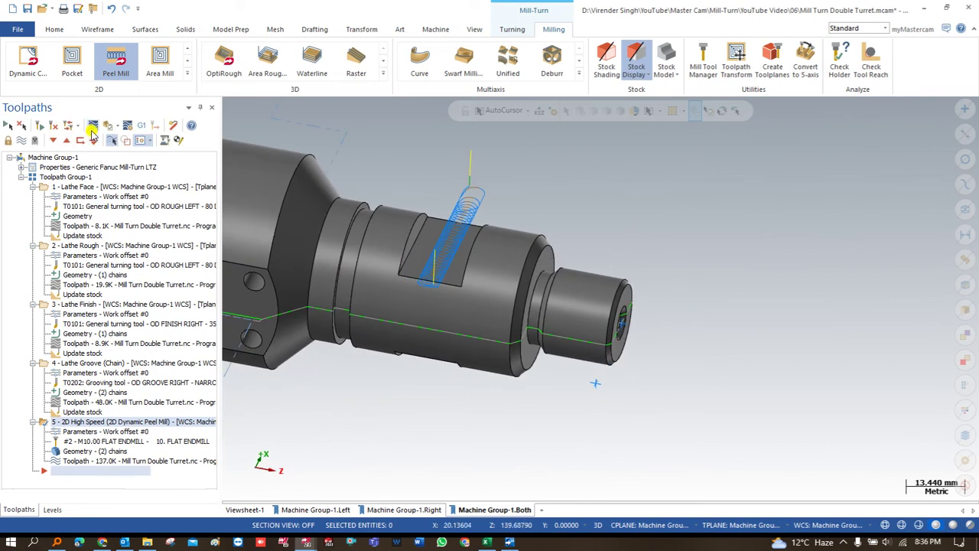
click(91, 127)
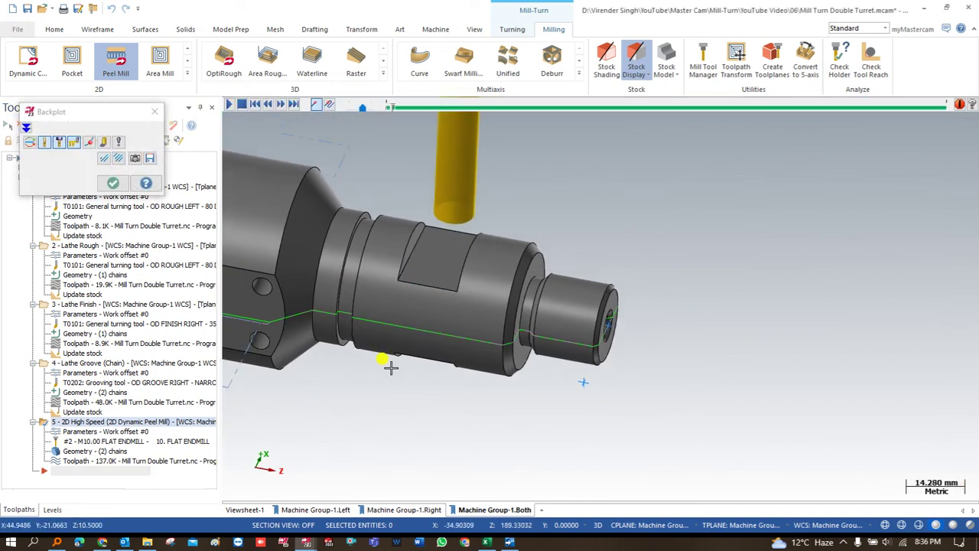
middle_drag(390, 367, 390, 306)
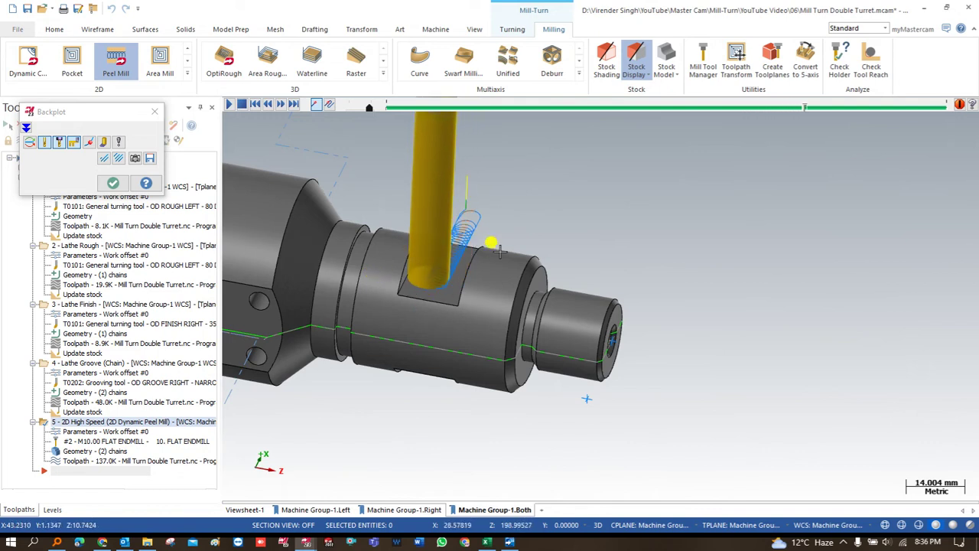
key(Escape)
scroll(401, 247, down, 2)
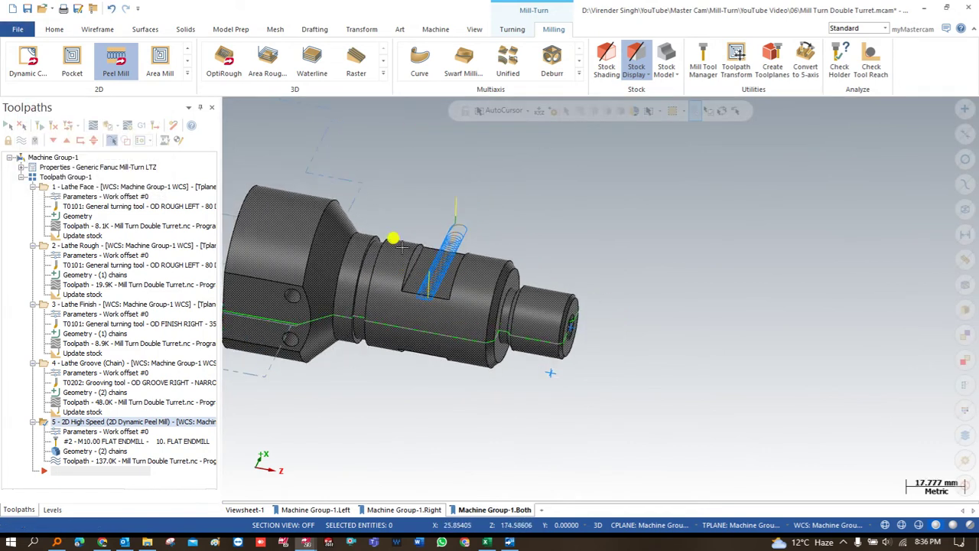
Copy operation 5's peel-mill slot once with Rotary Rotate, 180° on Upper Left, Y-Axis Cross.
click(735, 57)
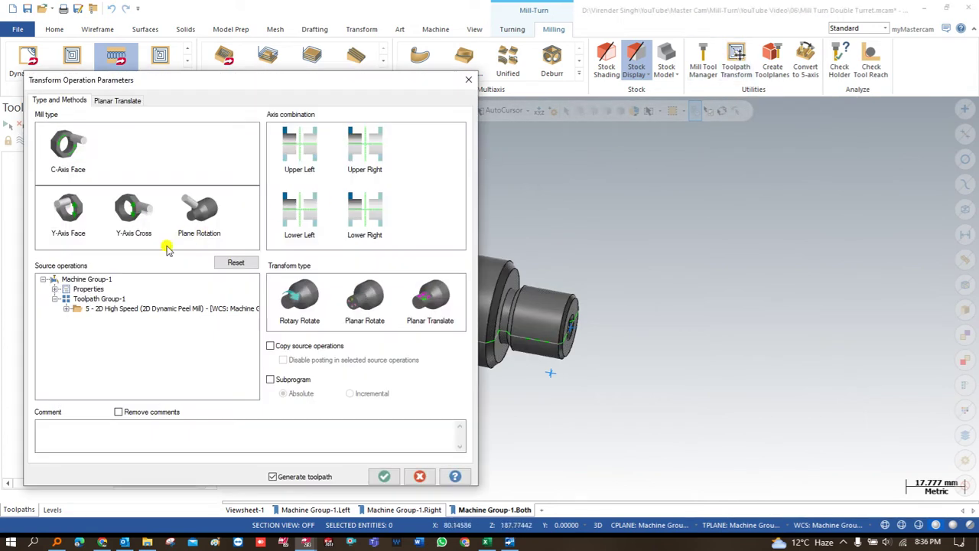
click(100, 307)
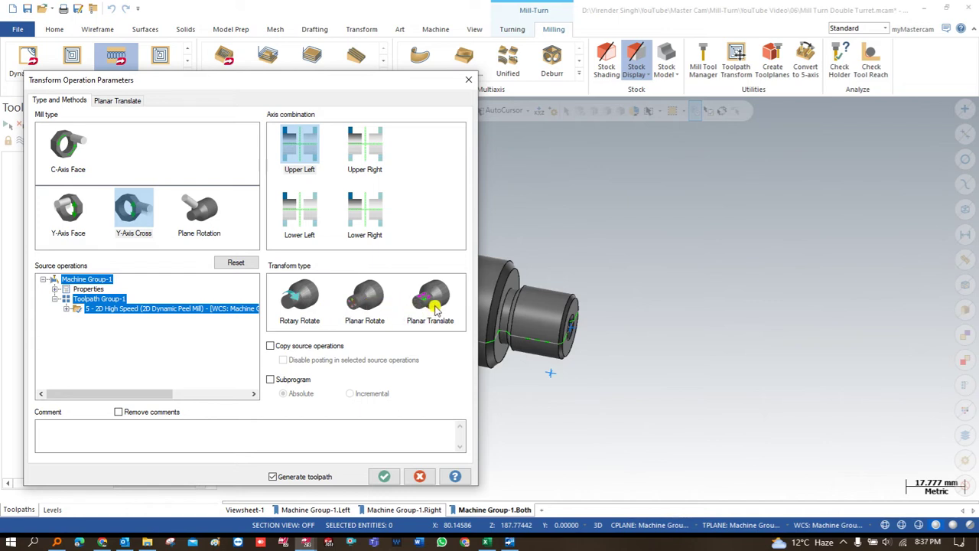
click(296, 299)
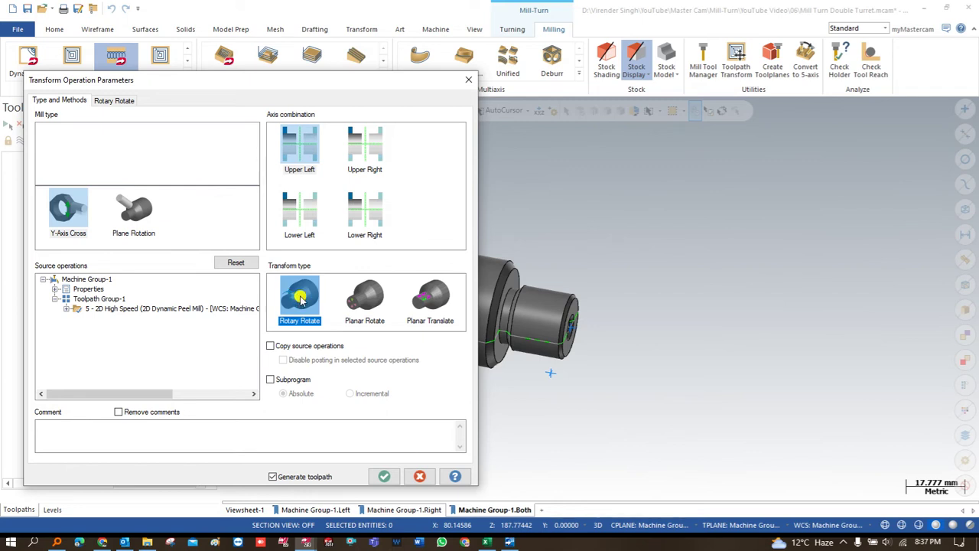
click(110, 103)
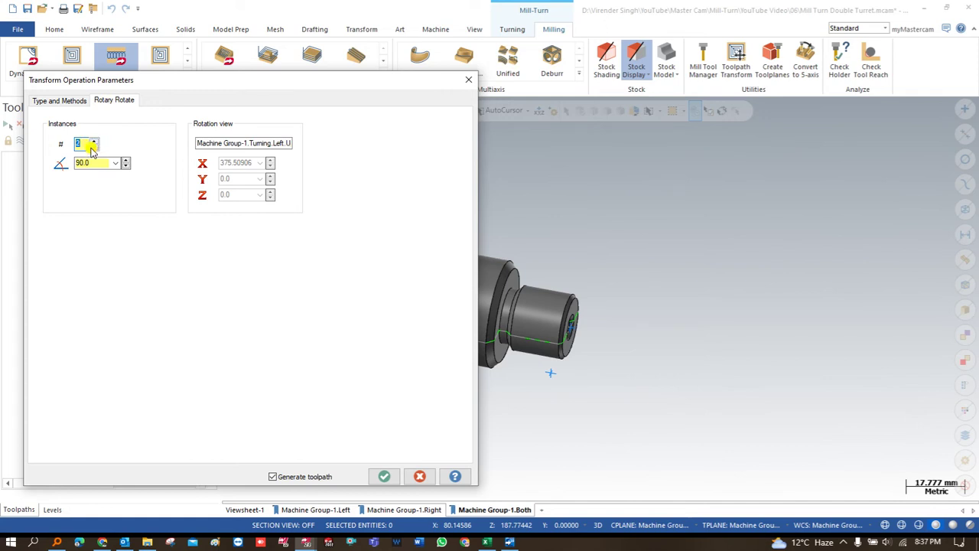
key(Tab)
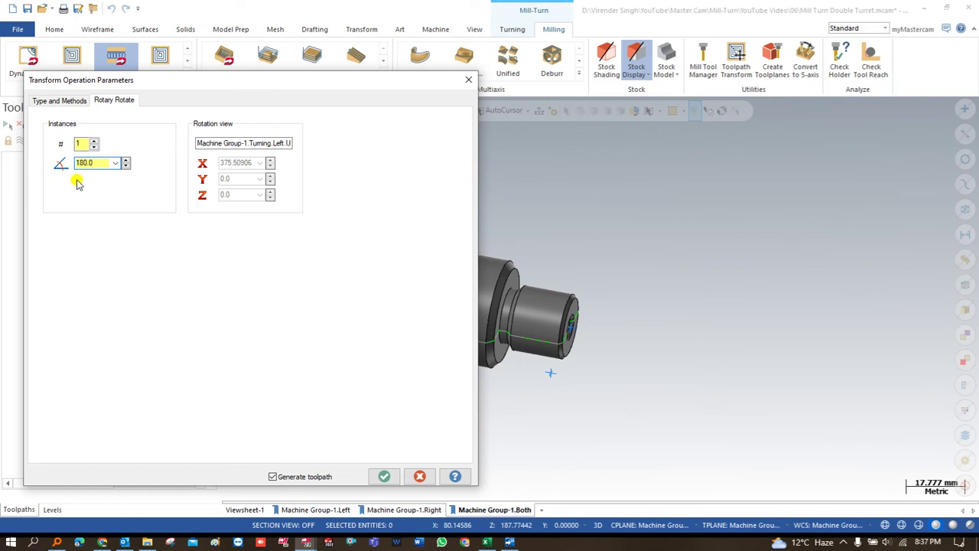
click(256, 143)
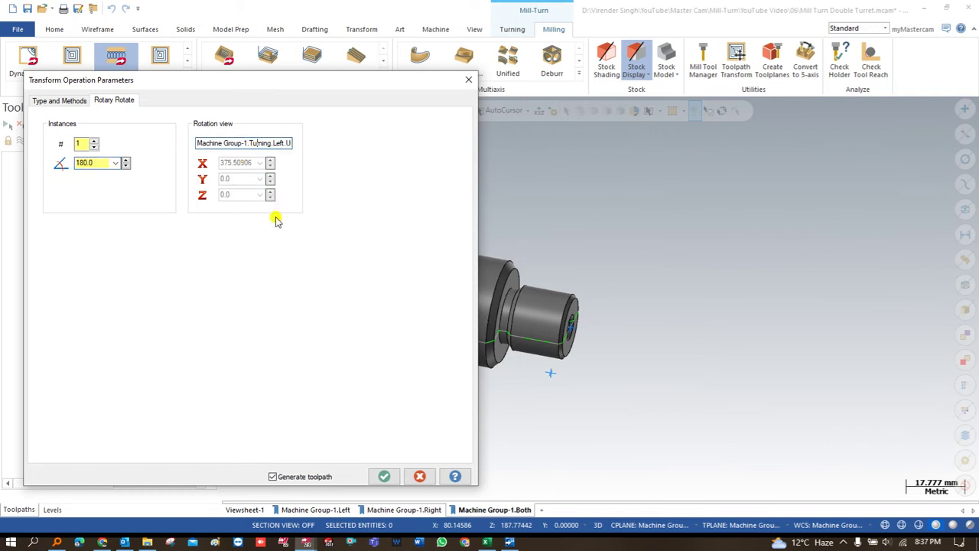
click(384, 476)
middle_drag(379, 383, 150, 399)
click(69, 393)
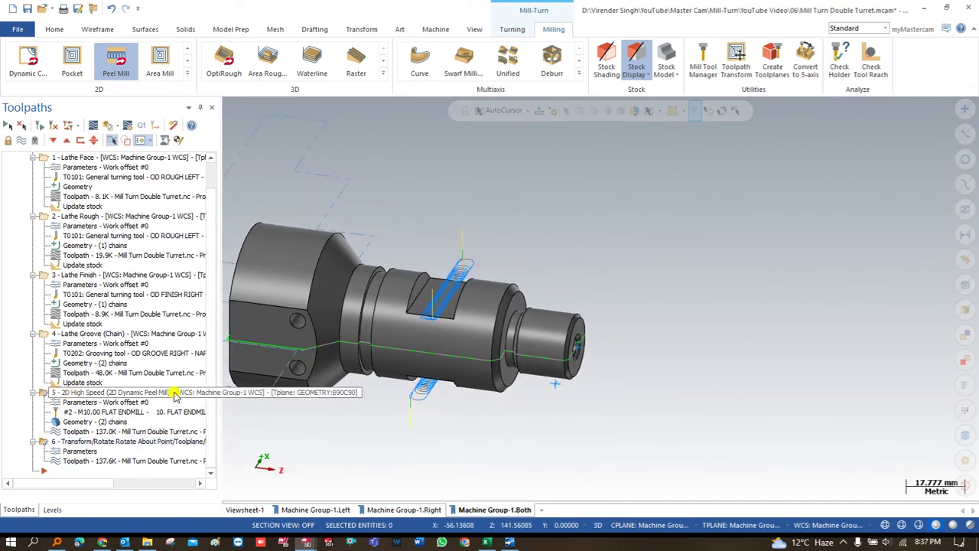
middle_drag(313, 391, 371, 281)
right_click(389, 255)
click(398, 286)
scroll(518, 307, up, 3)
middle_drag(619, 311, 632, 253)
scroll(559, 283, up, 5)
scroll(631, 253, down, 3)
right_click(632, 253)
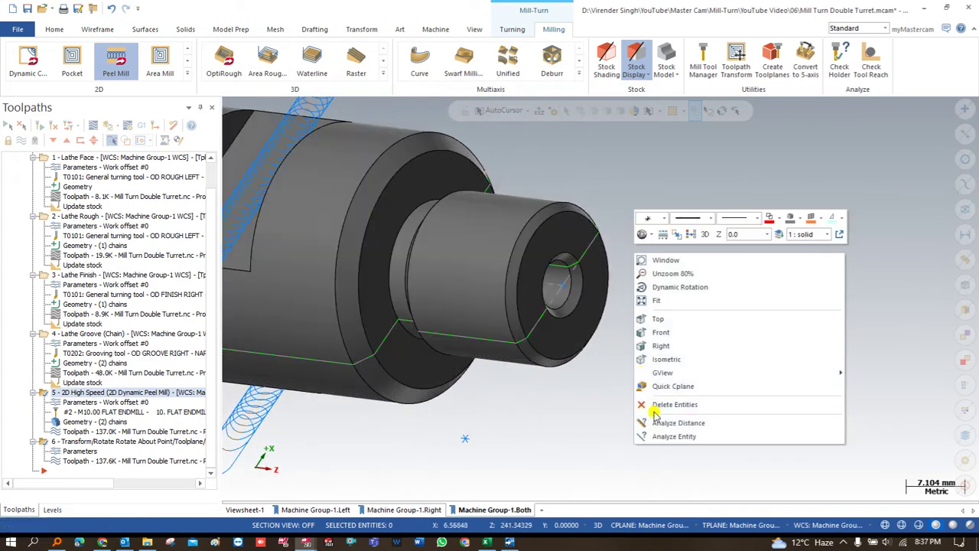
click(649, 407)
click(566, 285)
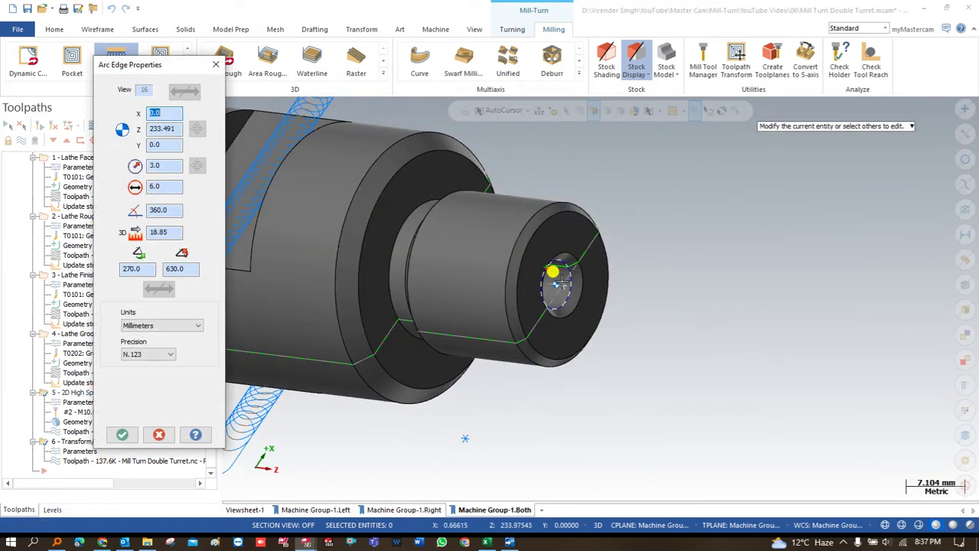
key(Escape)
right_click(664, 229)
click(694, 298)
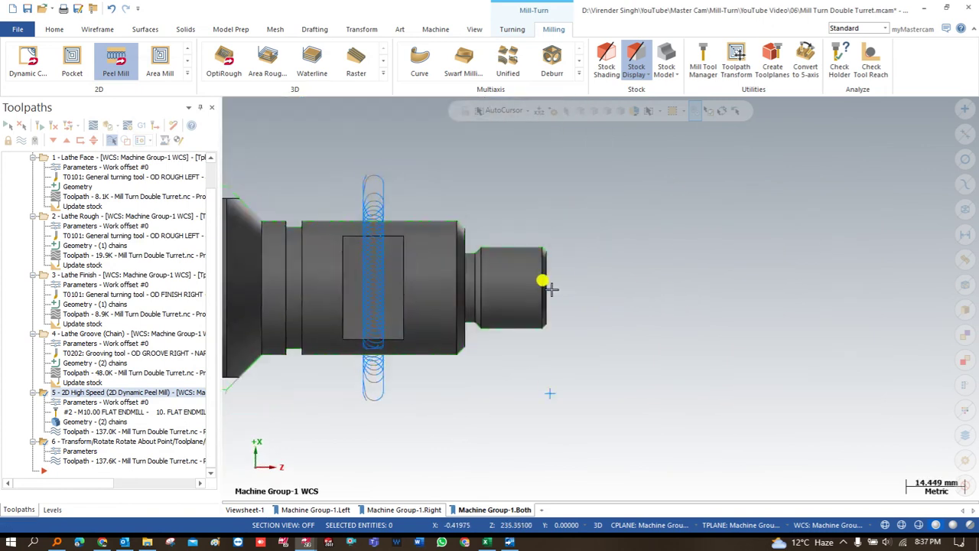
Add a Lathe Drill from the Turning gallery on the Lower Left axis combination.
click(511, 29)
click(275, 75)
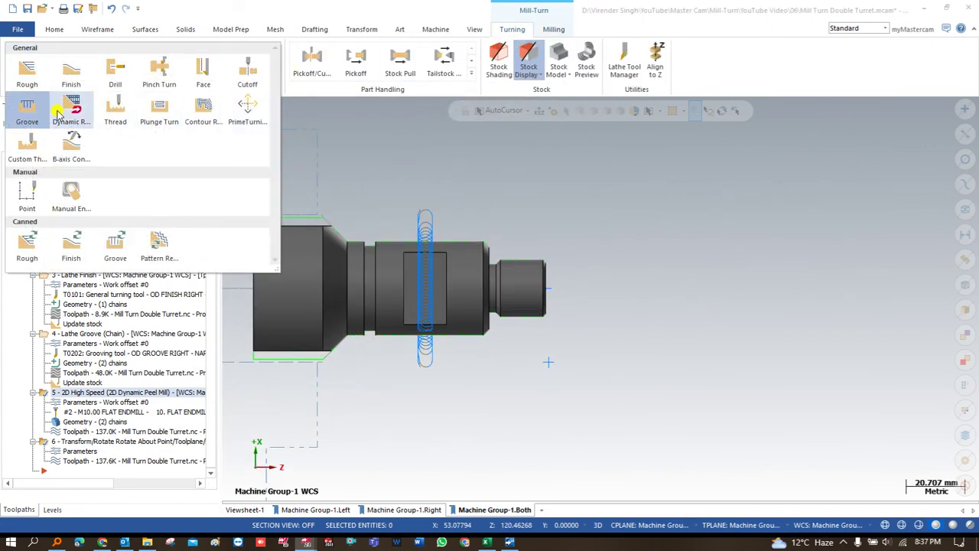
click(114, 99)
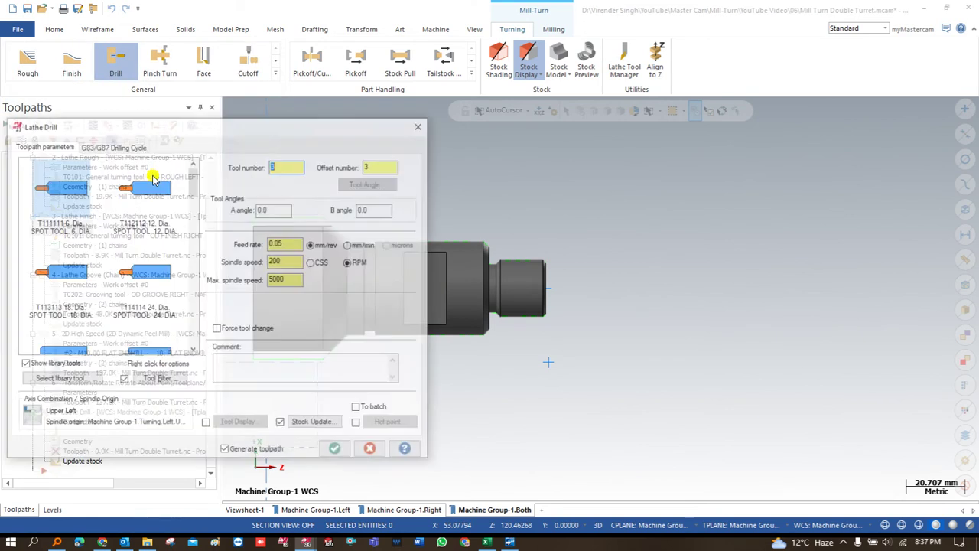
key(Escape)
click(80, 246)
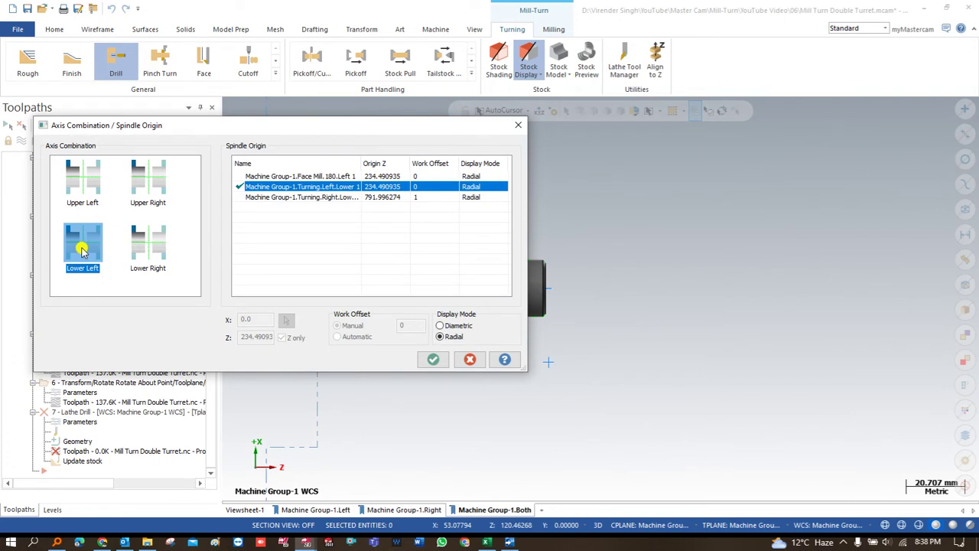
click(433, 359)
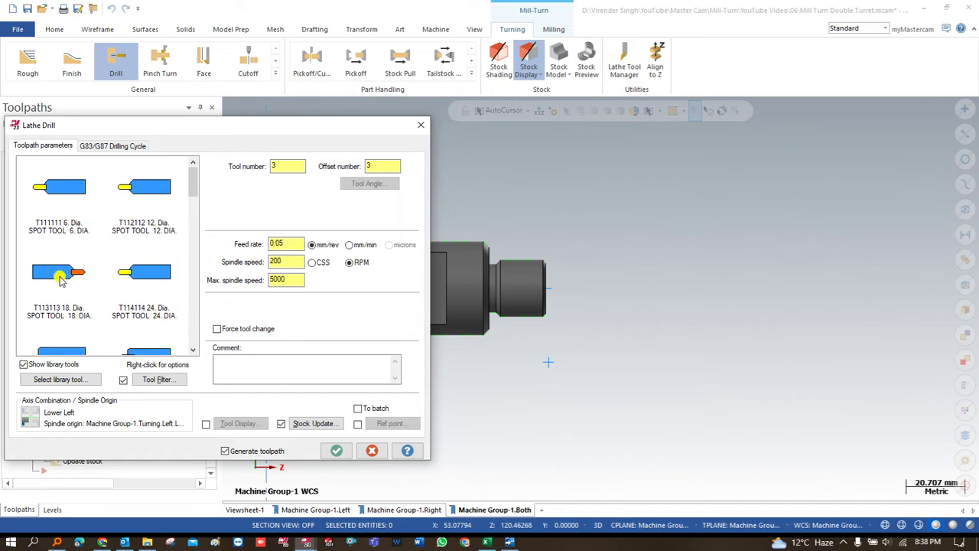
Select the 9 mm drill, T123123, in the Lathe Drill tool list.
scroll(59, 280, down, 4)
scroll(64, 274, down, 2)
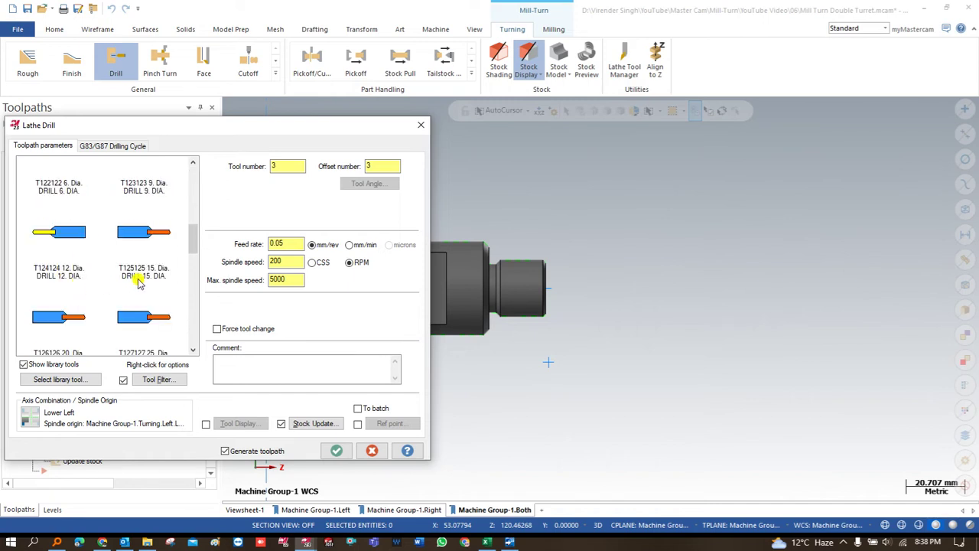
scroll(132, 269, up, 3)
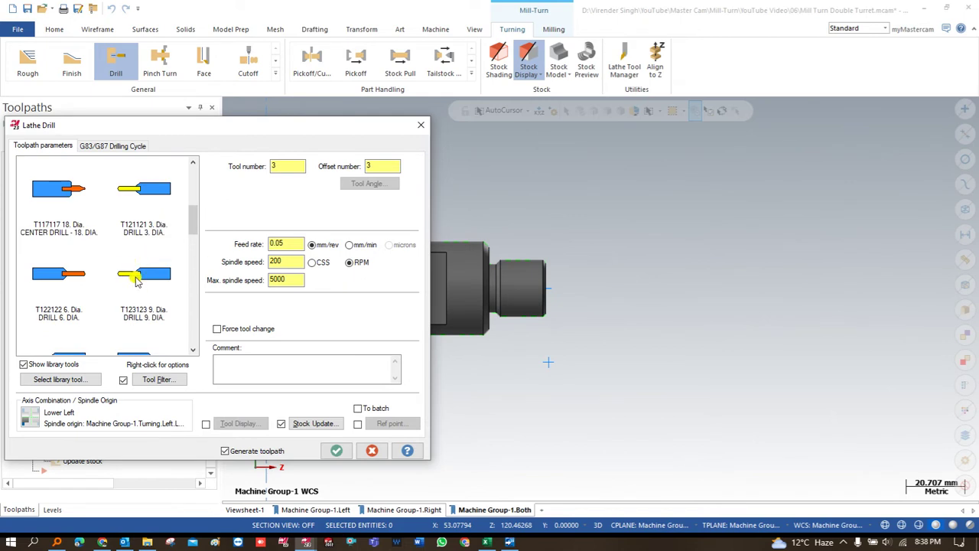
click(146, 277)
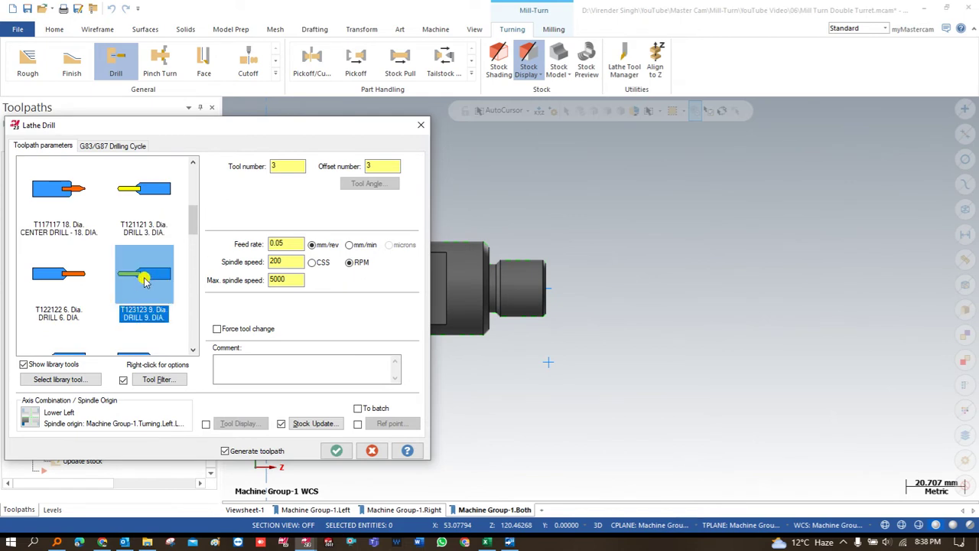
Redefine the drill's diameters to 6 mm and confirm the tool definition.
double_click(144, 279)
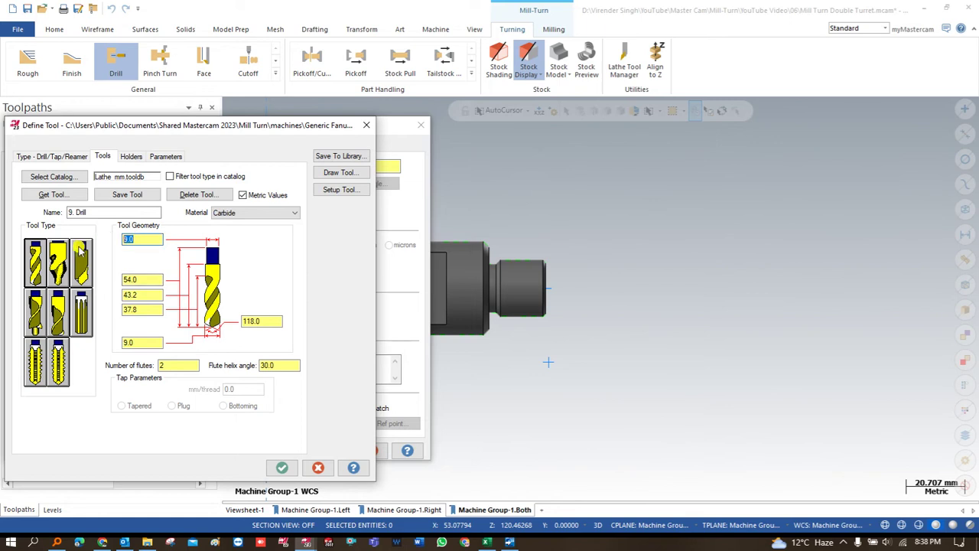
text(6)
key(Tab)
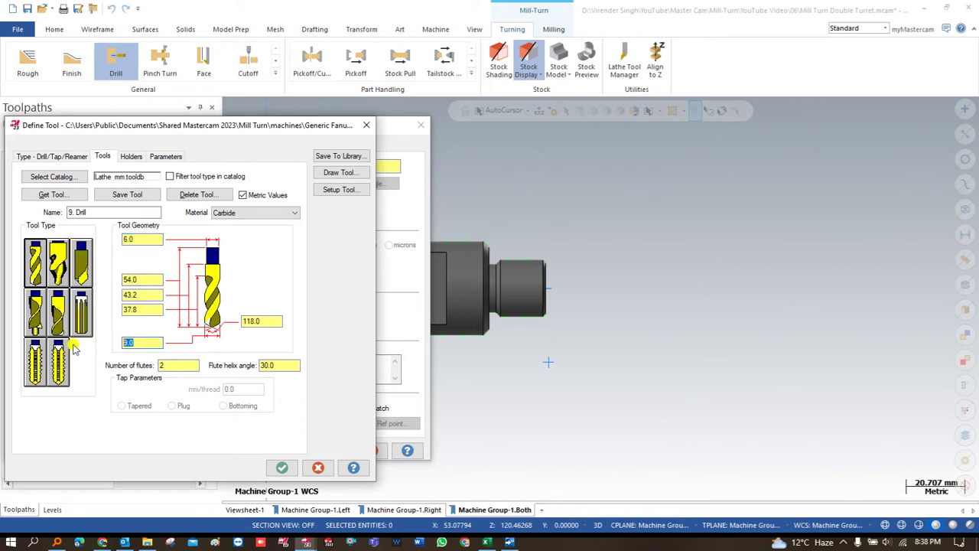
text(6)
click(341, 173)
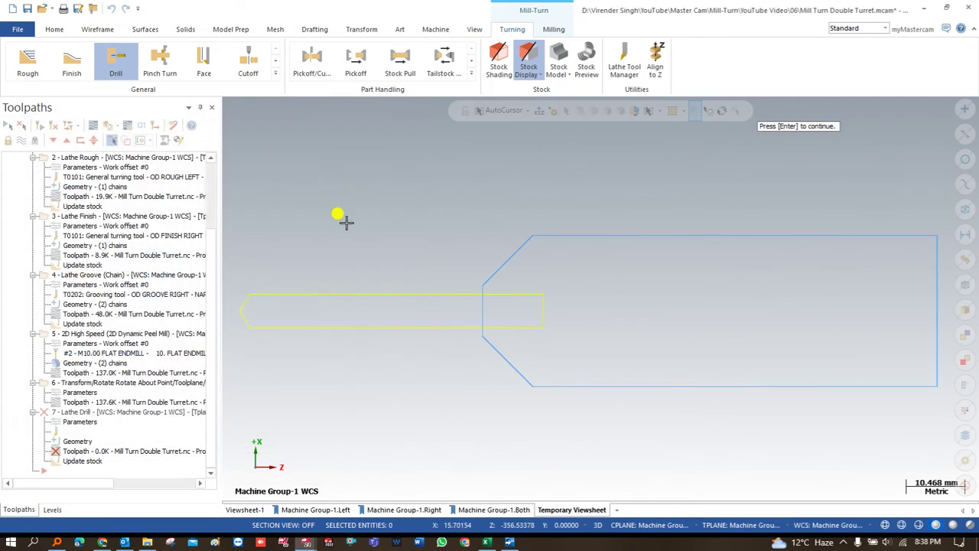
key(Return)
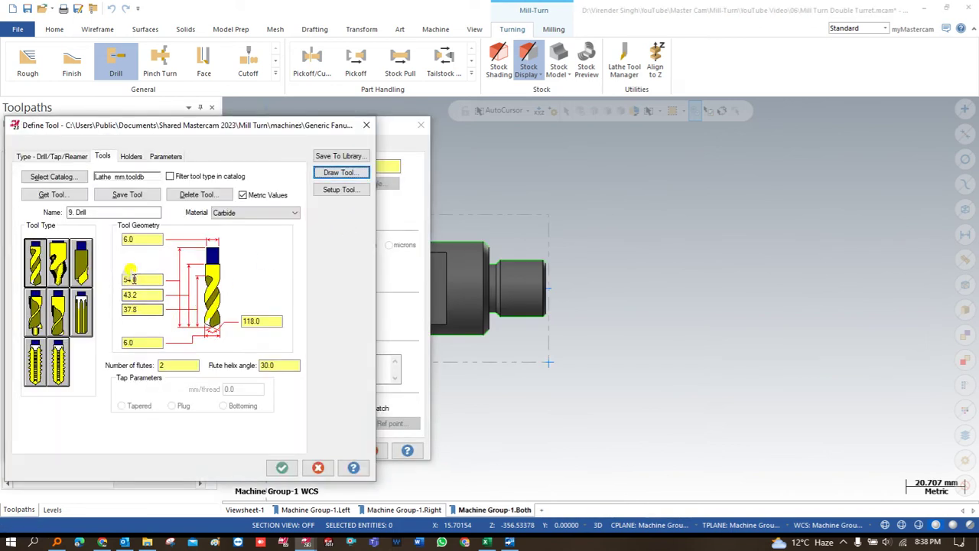
click(281, 468)
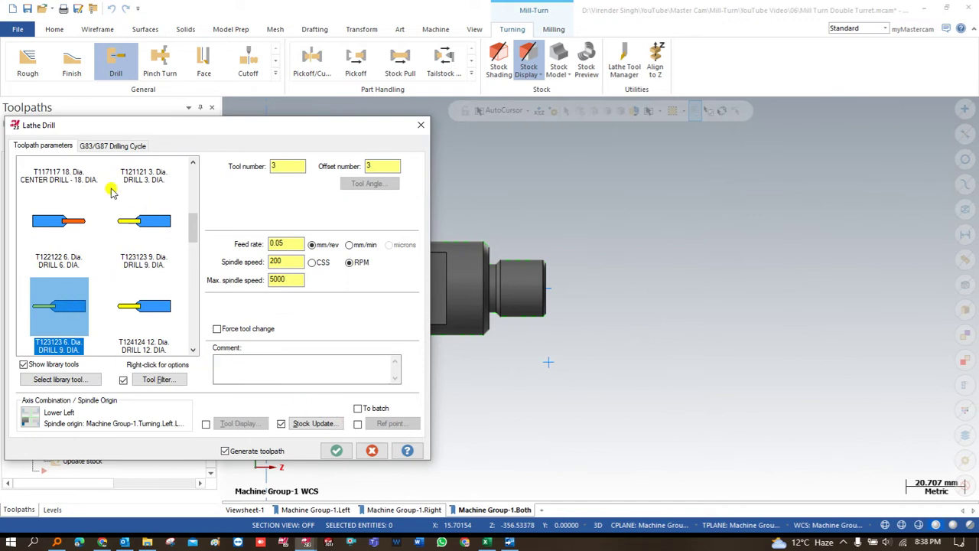
click(92, 146)
Place the drill point at the part centre, X0 Z0.
key(Return)
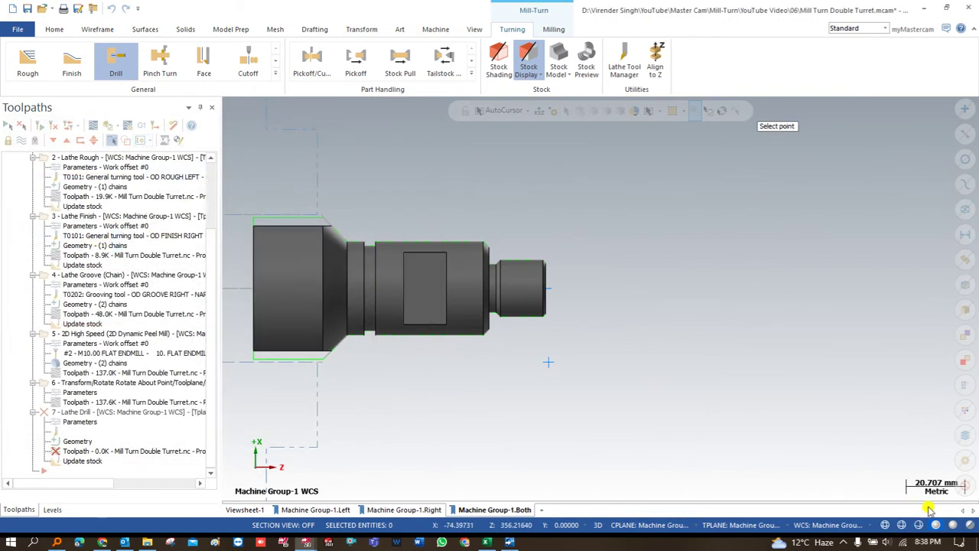
scroll(451, 290, up, 4)
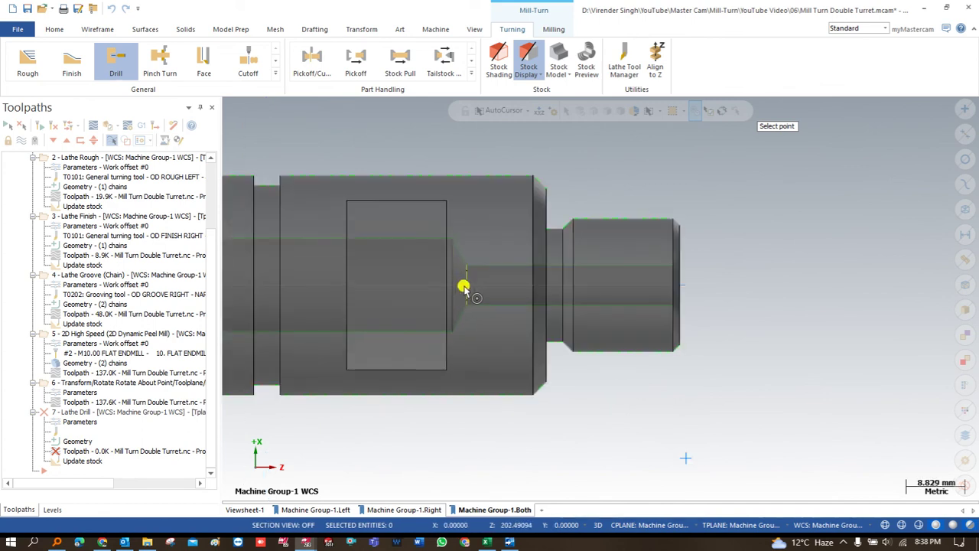
click(464, 289)
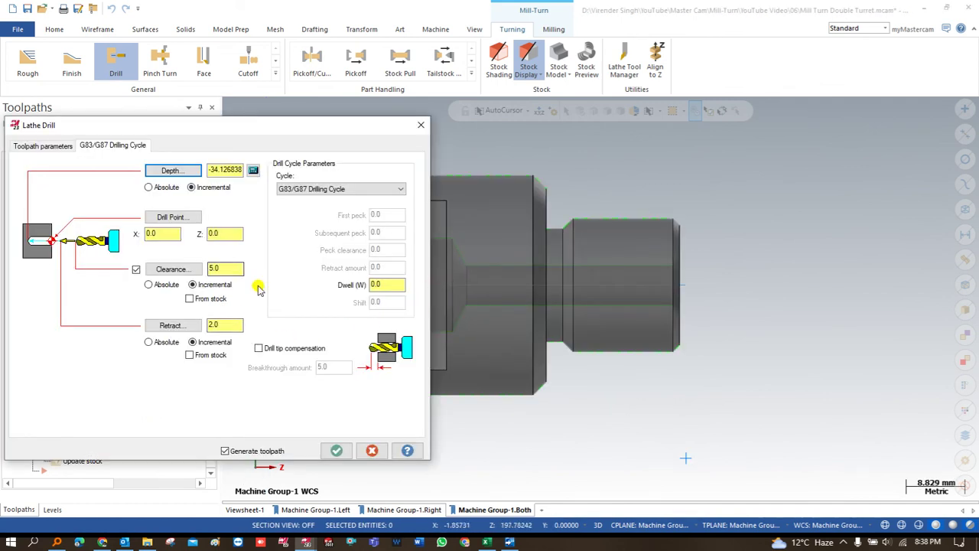
Set the drilling cycle to G83/G87 Pecking Cycle and accept the operation.
click(339, 188)
click(337, 200)
click(317, 189)
click(316, 209)
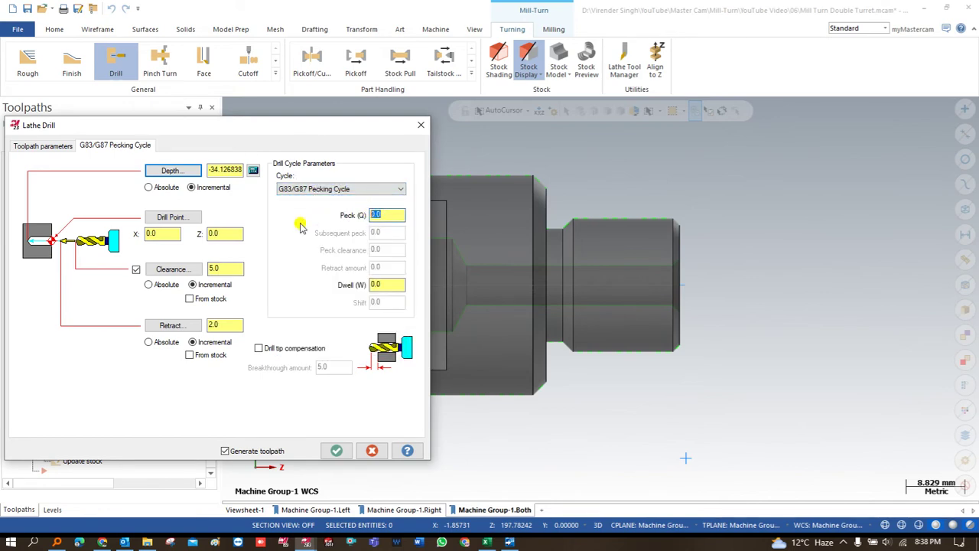
click(337, 450)
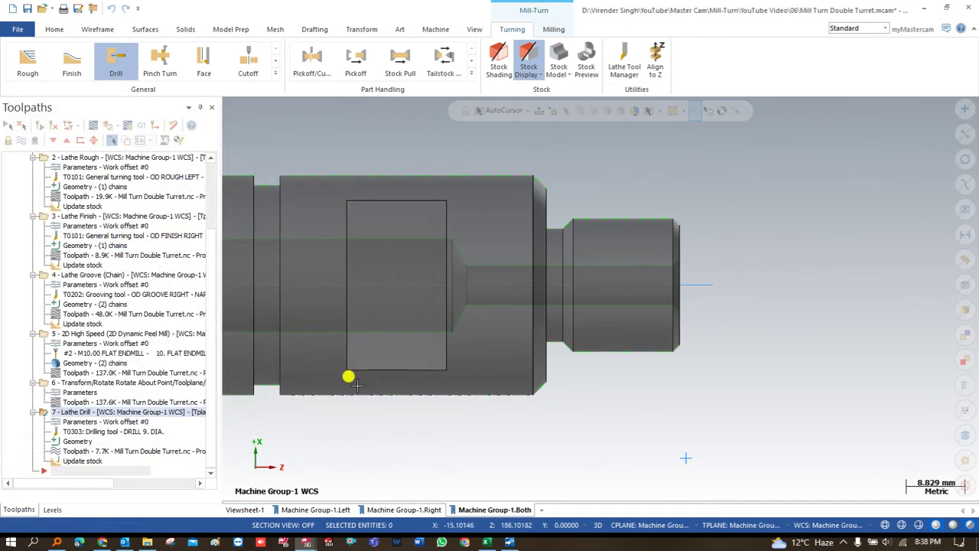
Backplot the Lathe Drill, then show all seven operations' toolpaths in an angled view.
click(91, 127)
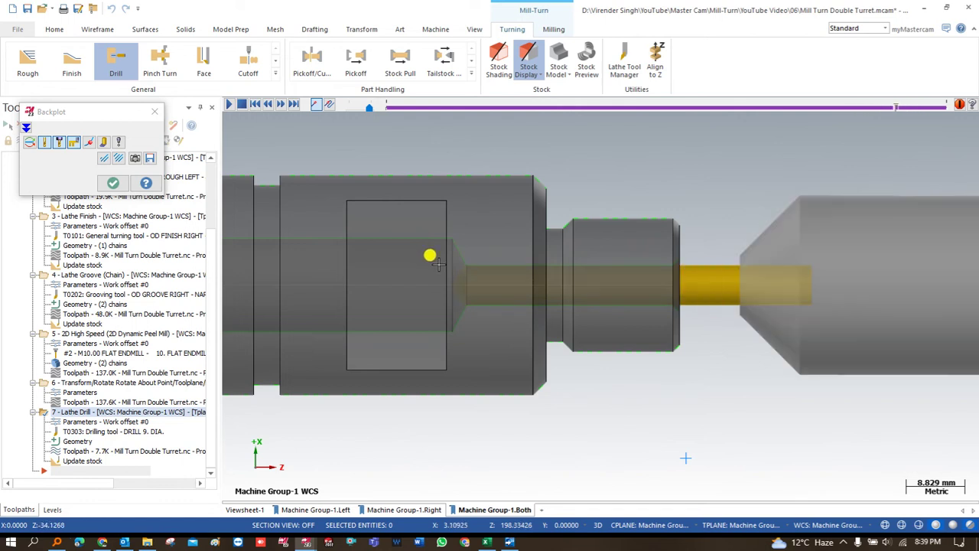
key(Escape)
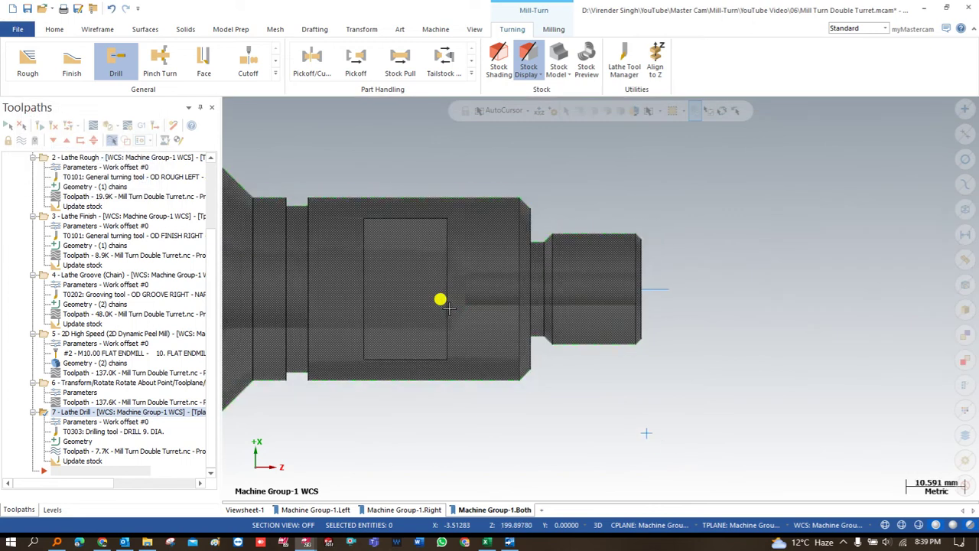
scroll(457, 304, down, 2)
mouse_move(458, 304)
middle_down()
mouse_move(476, 303)
mouse_move(462, 319)
mouse_move(466, 275)
mouse_move(441, 287)
mouse_move(437, 280)
middle_up()
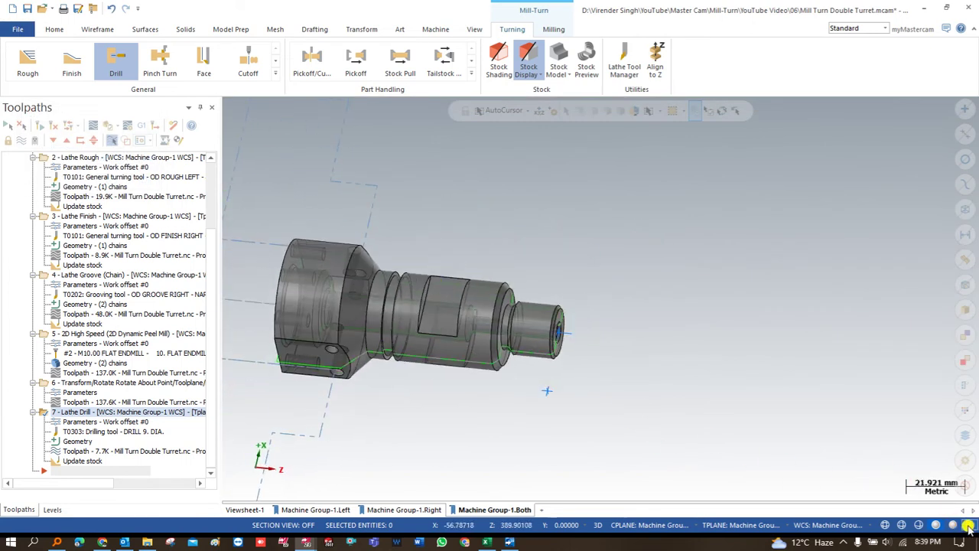
middle_drag(505, 381, 391, 342)
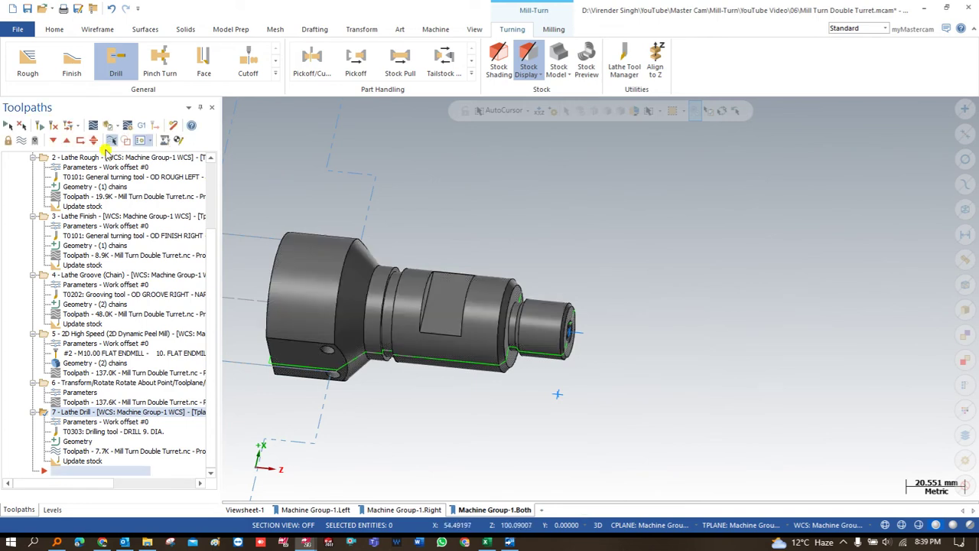
click(9, 125)
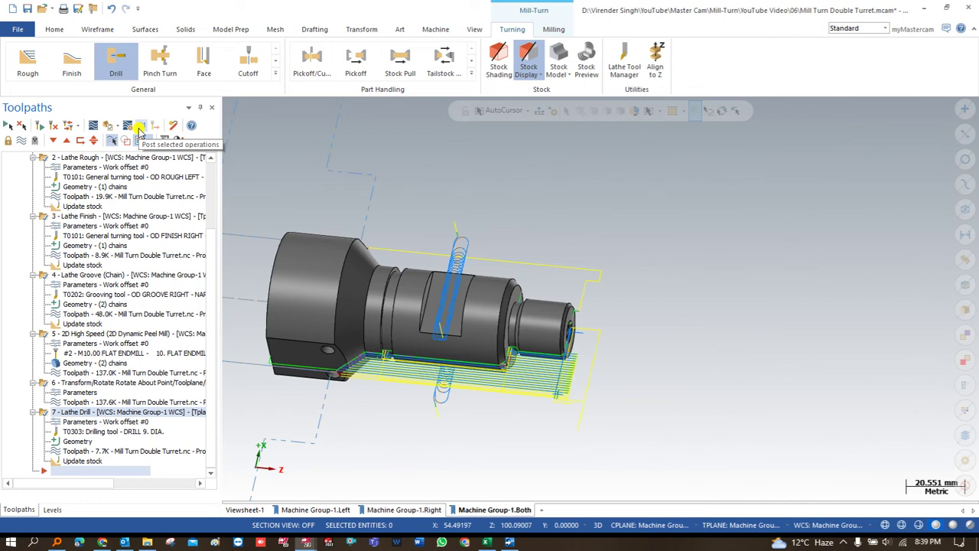
Post to Code Expert, expand all operations, and sync 2 Lathe Rough's end with 3 Lathe Finish.
click(461, 208)
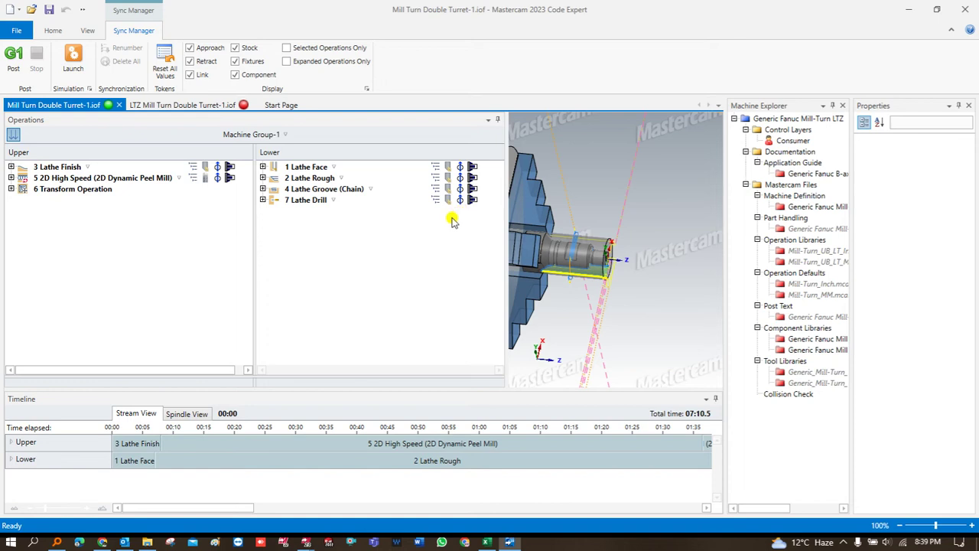
right_click(302, 166)
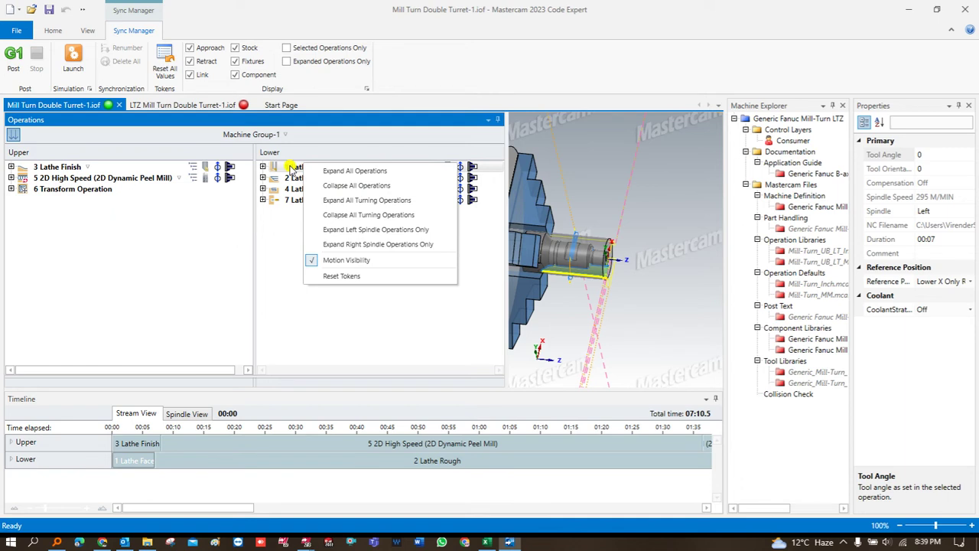
click(331, 171)
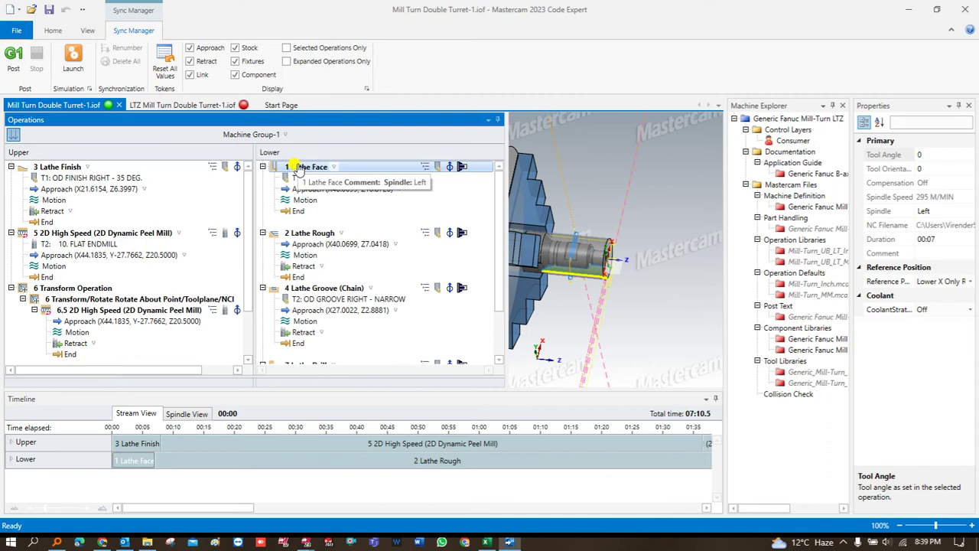
drag(293, 276, 83, 180)
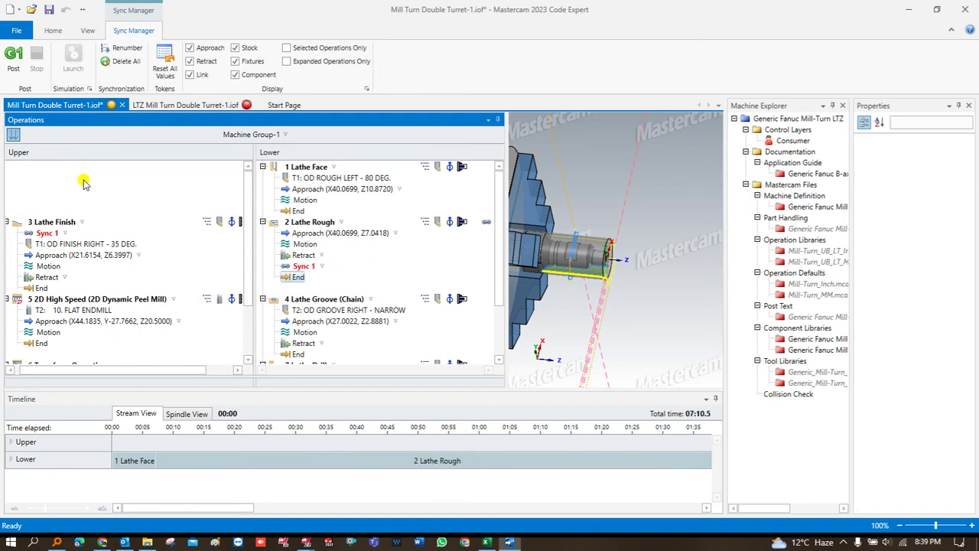
Create Sync 2, 3 and 4 linking Lower's groove and drill to Upper's peel mills, then save.
drag(284, 280, 44, 245)
drag(33, 289, 290, 313)
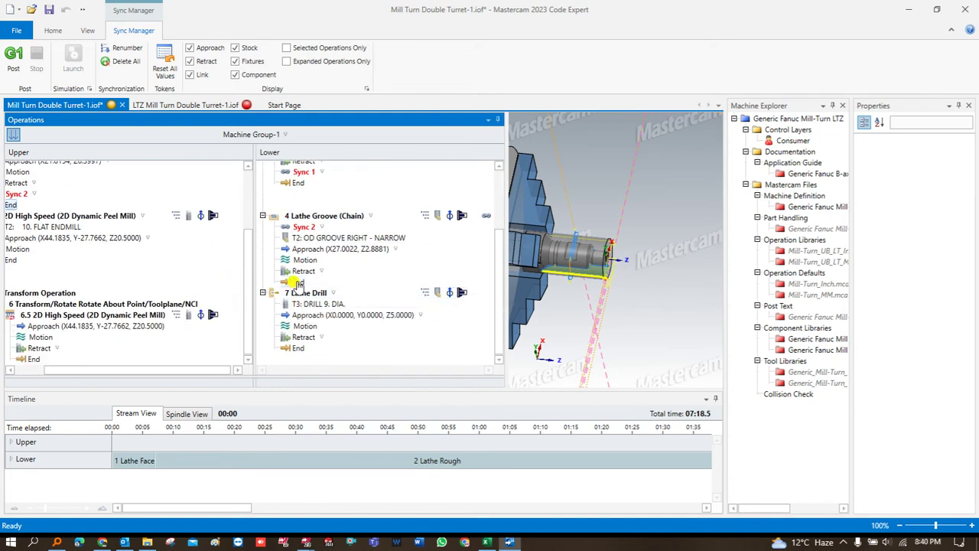
drag(295, 283, 58, 236)
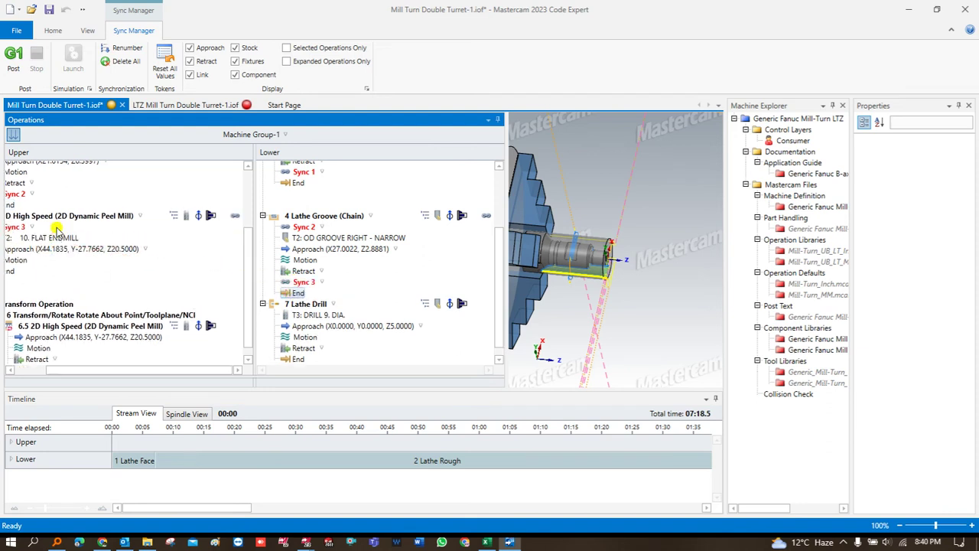
drag(114, 368, 79, 368)
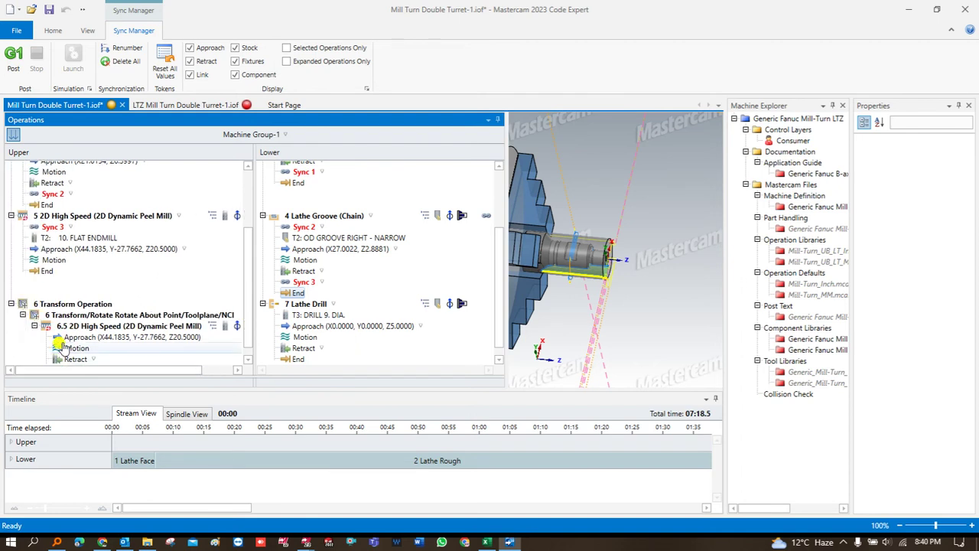
scroll(58, 221, down, 1)
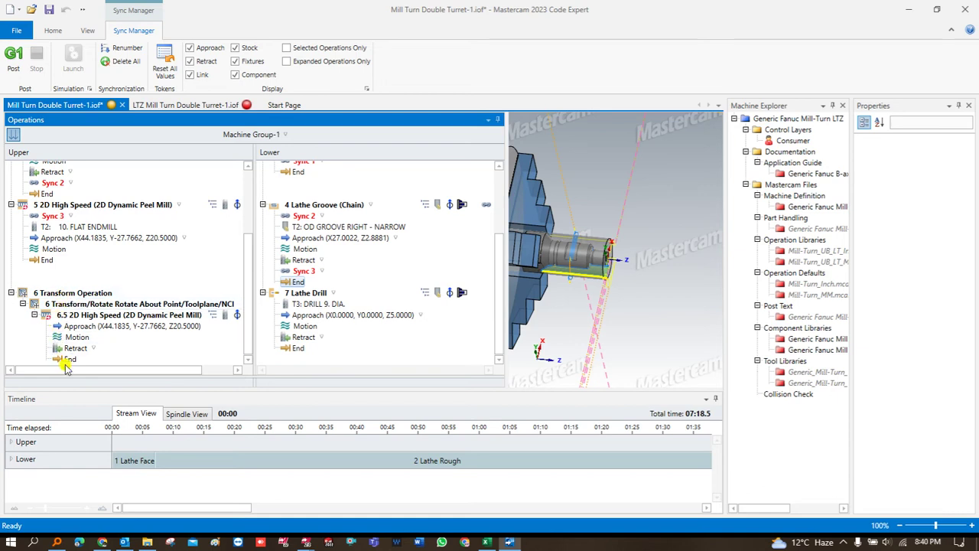
drag(67, 365, 294, 310)
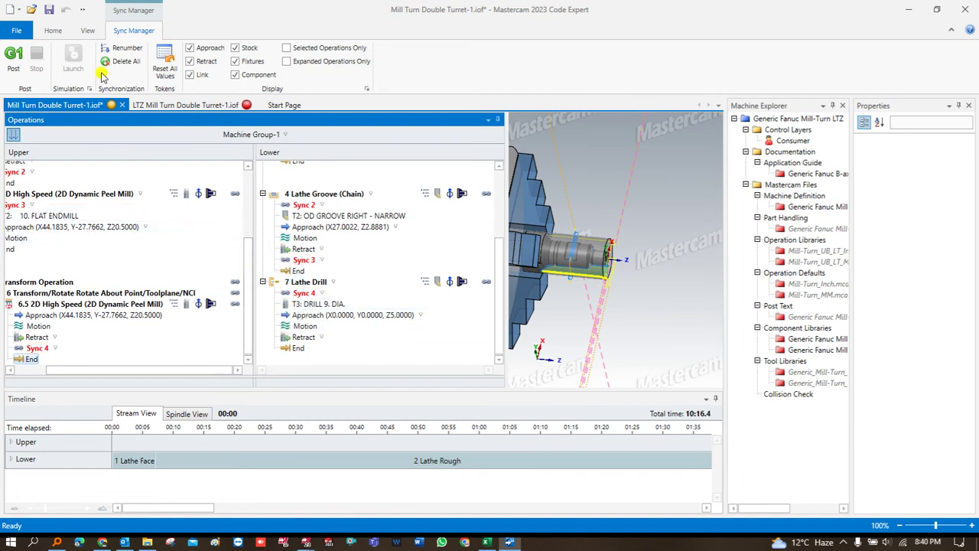
click(47, 12)
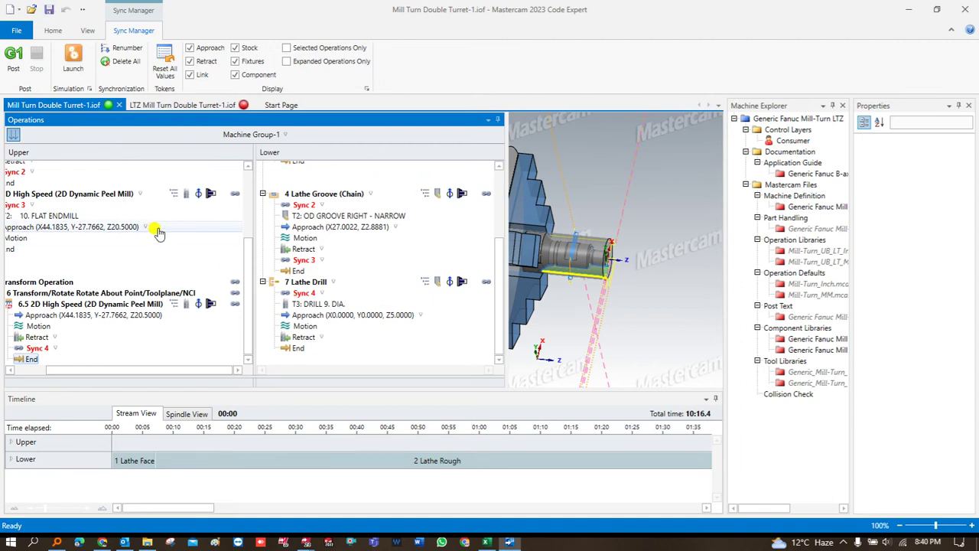
Launch the Simulator, play the Mill Turn Double Turret program, and show the spindle fixtures.
click(72, 67)
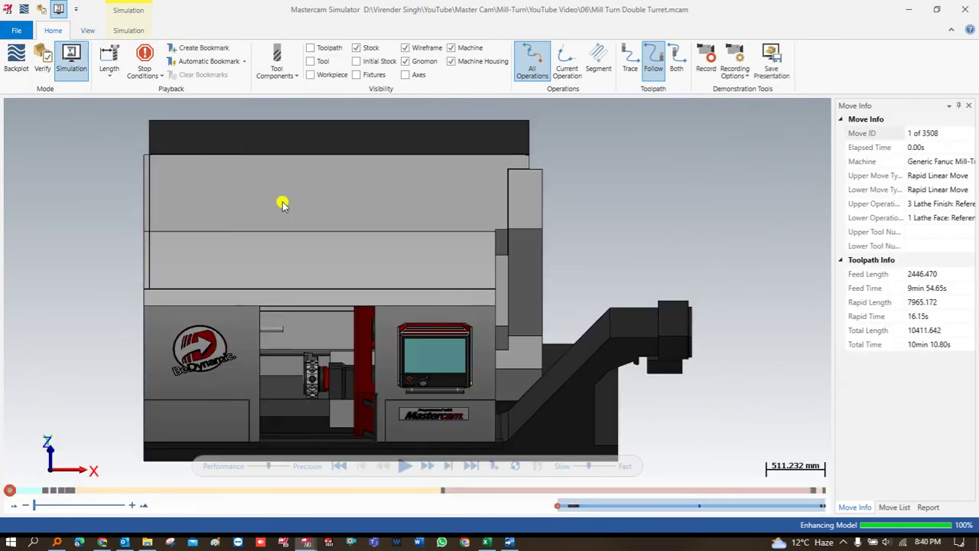
middle_drag(299, 273, 260, 203)
scroll(249, 232, up, 5)
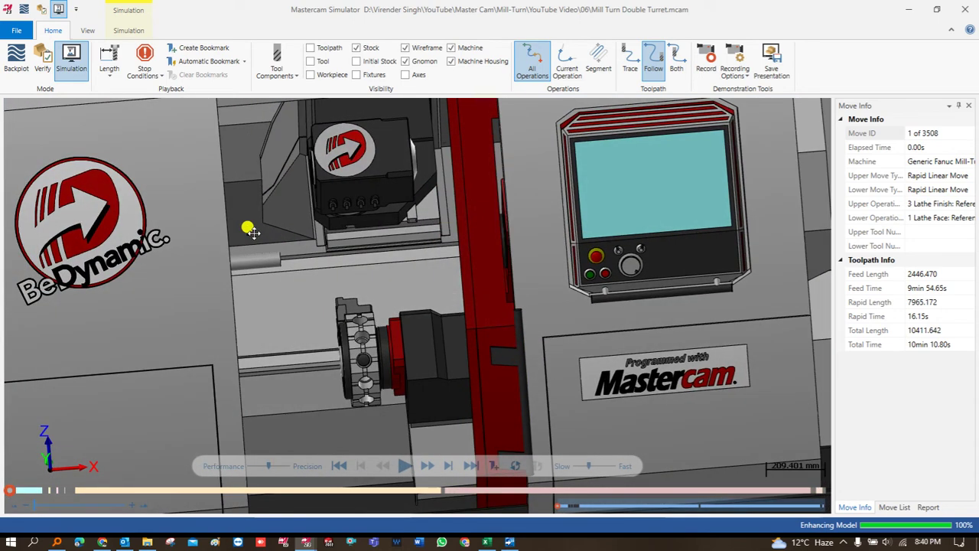
click(403, 459)
middle_drag(306, 326, 285, 306)
scroll(295, 290, up, 4)
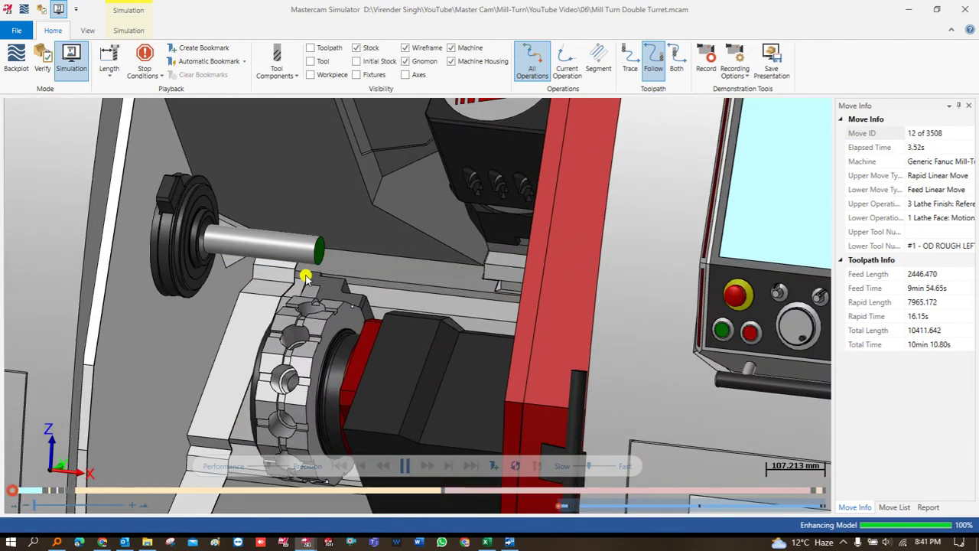
click(355, 75)
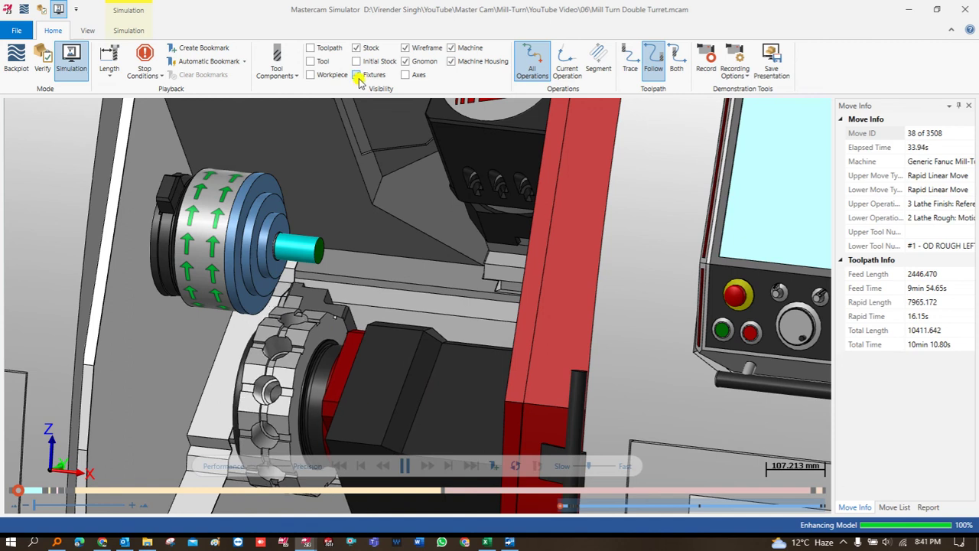